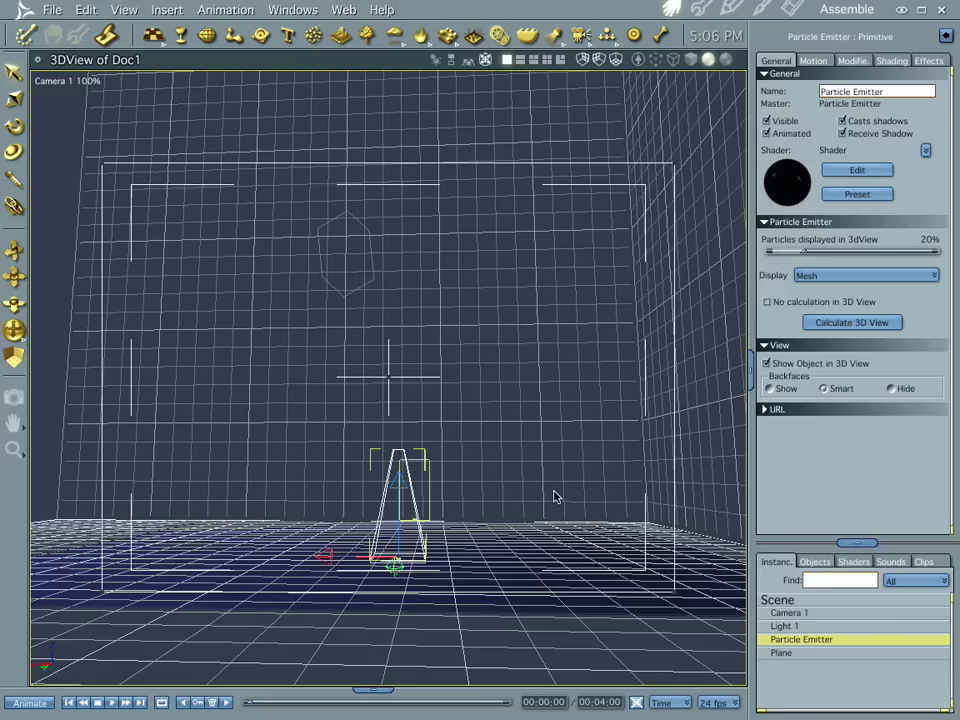
Browse the example particle videos in Safari's DAZ forum particles thread, then return to Carrara.
key("super+Tab")
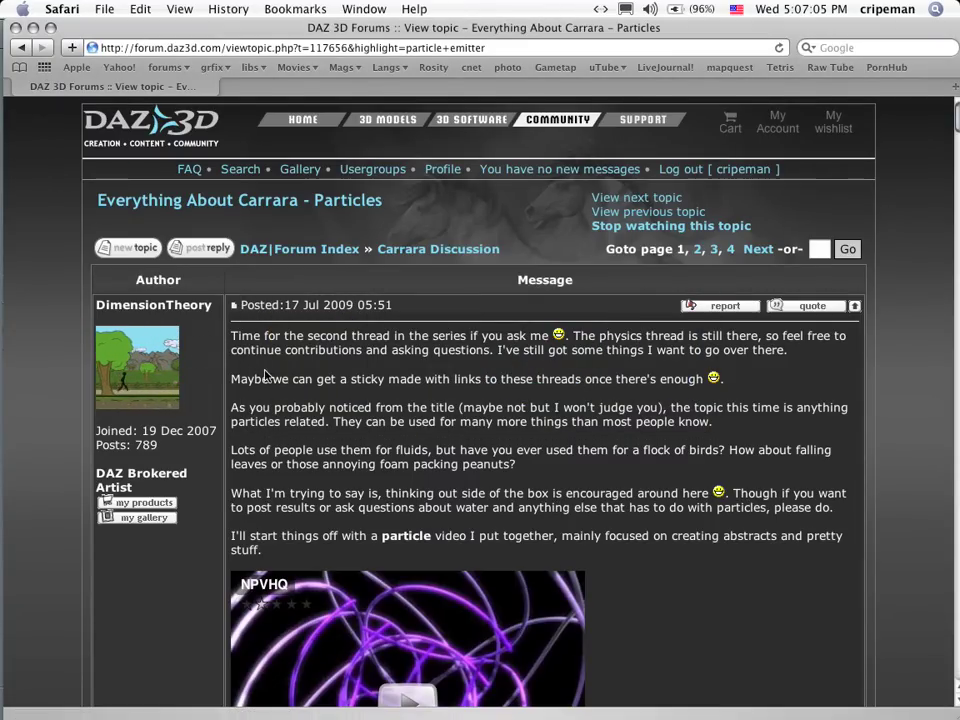
scroll(903, 359, "down", 10)
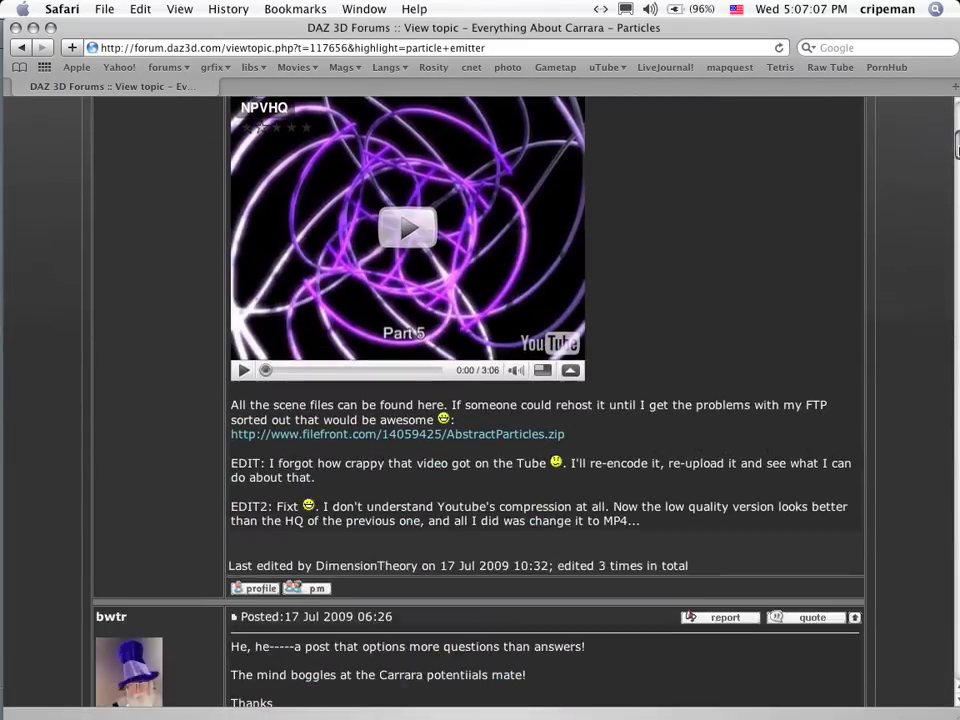
scroll(480, 400, "down", 13)
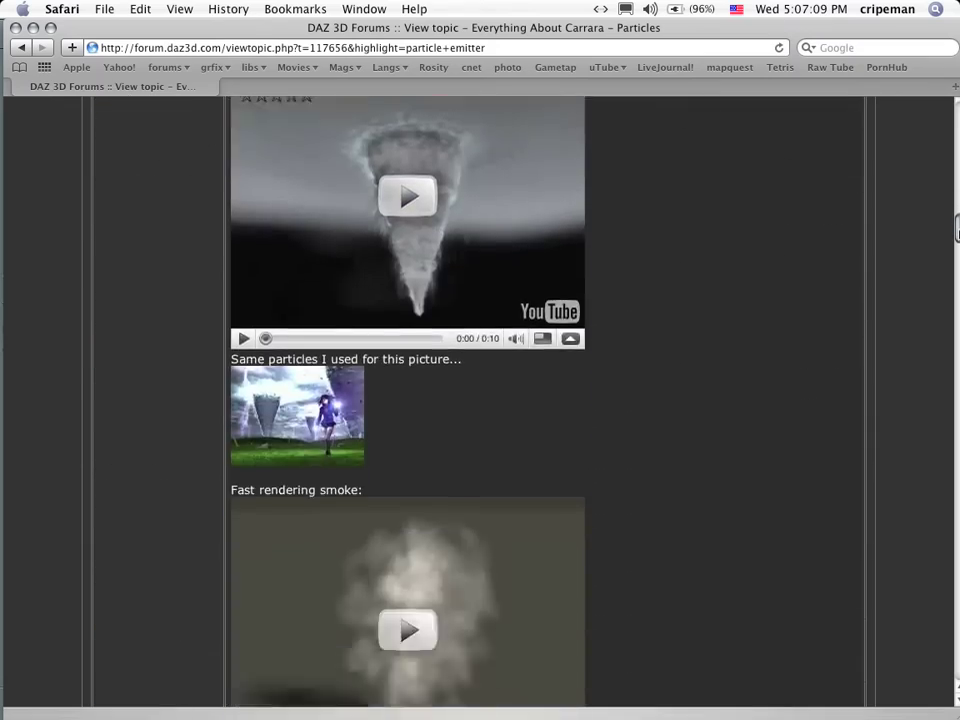
scroll(480, 400, "down", 16)
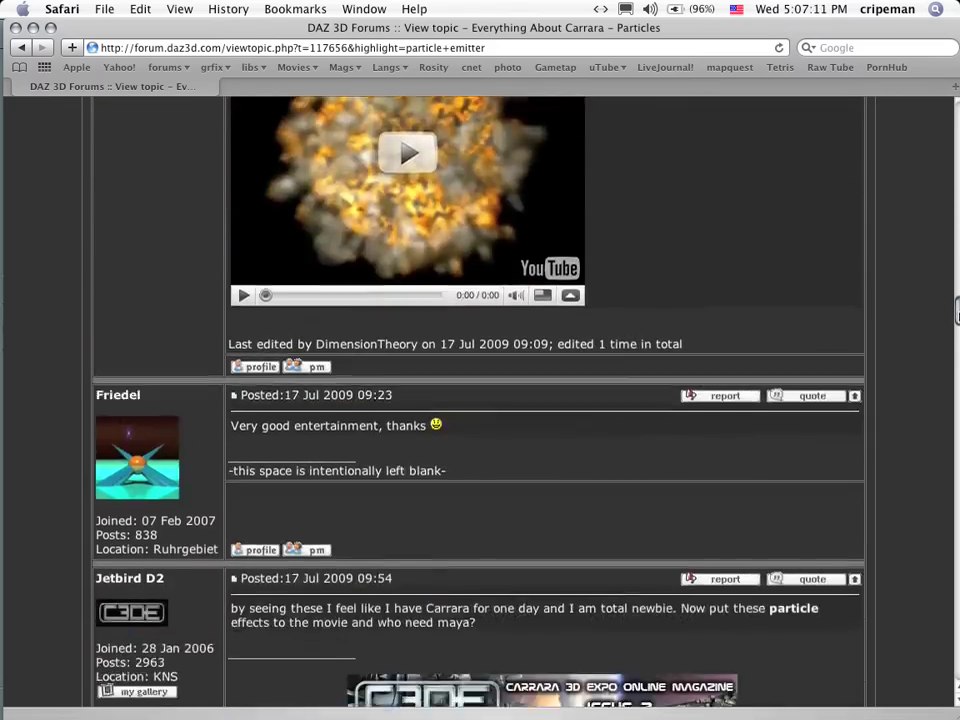
scroll(480, 400, "down", 16)
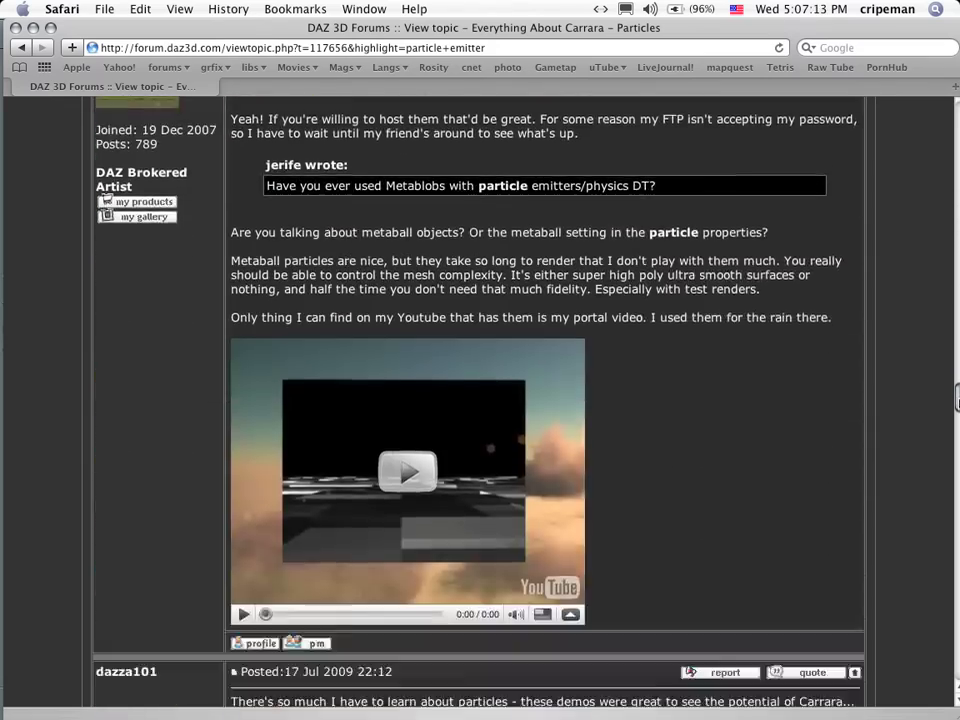
scroll(480, 400, "down", 12)
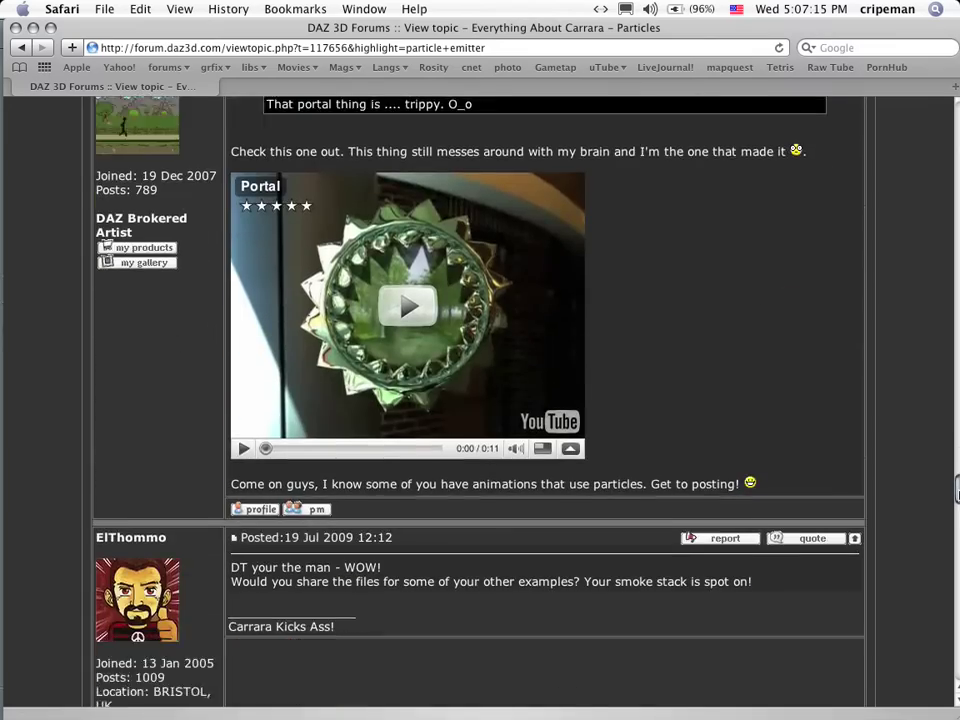
scroll(480, 400, "down", 1)
scroll(480, 400, "up", 7)
scroll(480, 400, "down", 3)
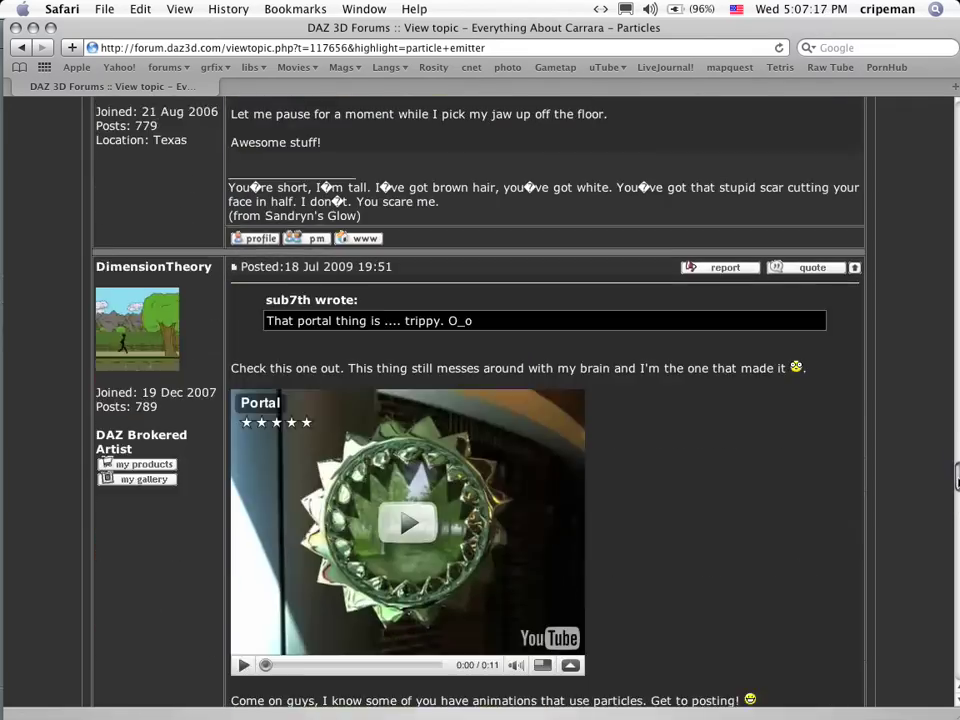
scroll(480, 400, "down", 15)
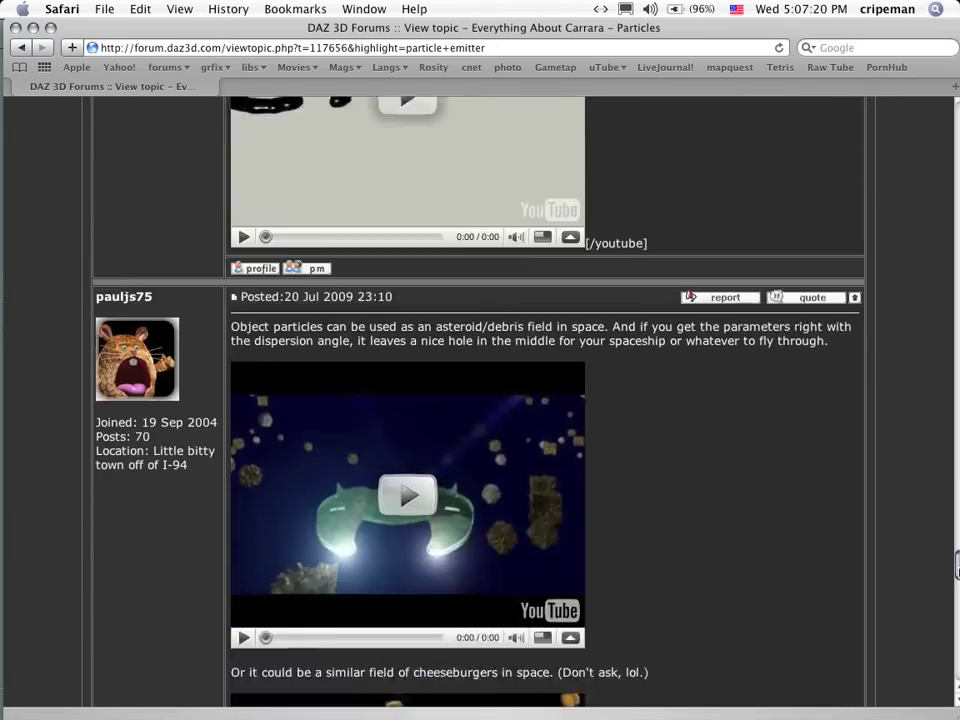
left_click_drag(957, 565, 949, 86)
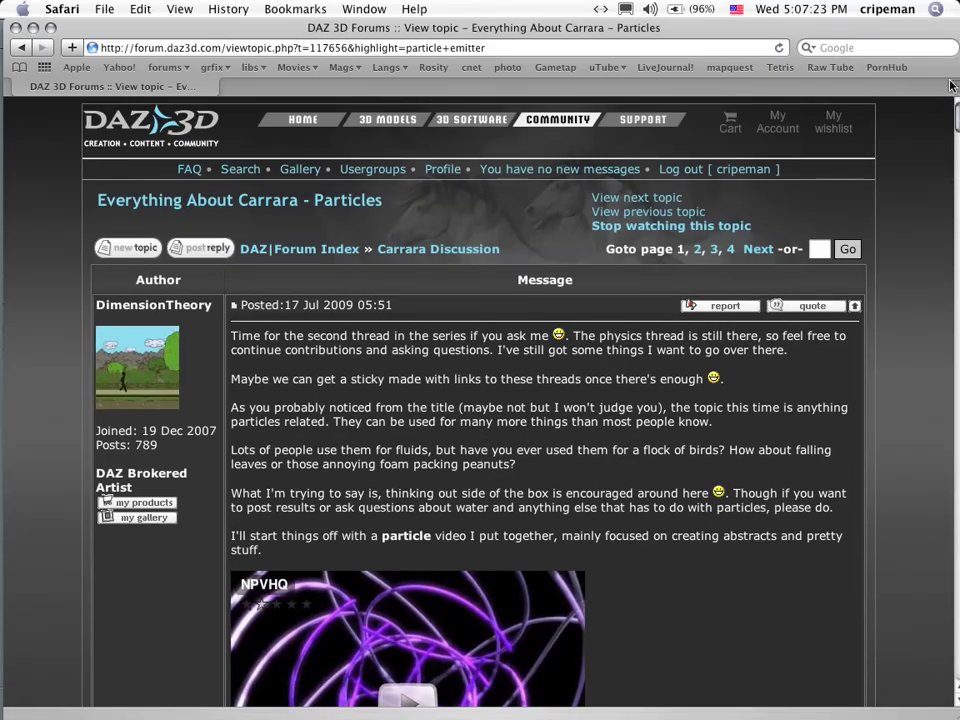
key("super+Tab")
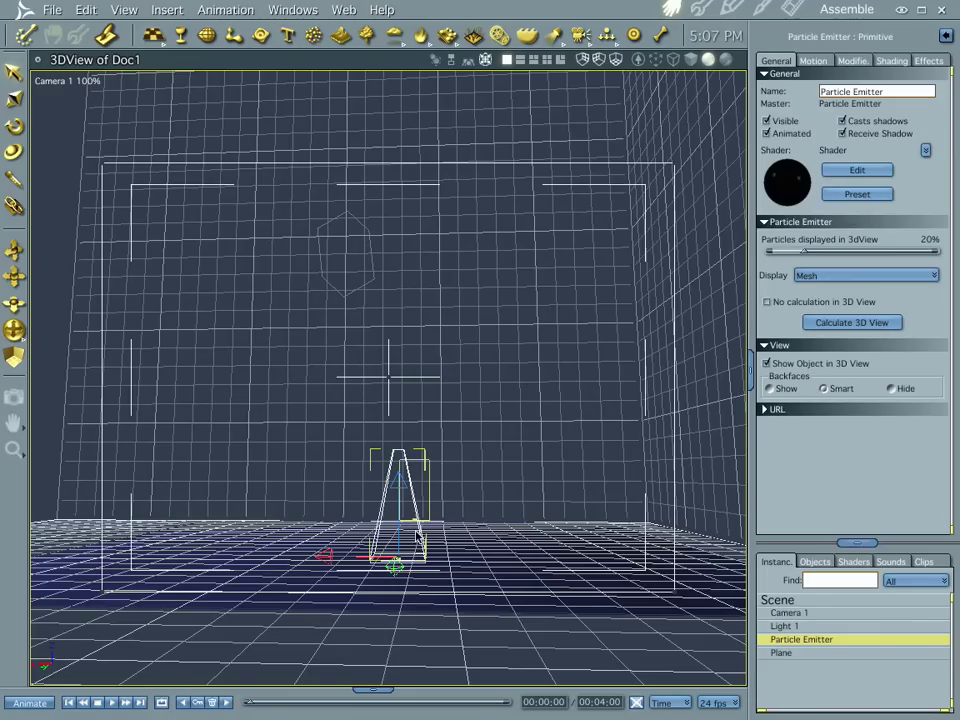
Render a test frame of the particle emitter scene, then open the emitter's shader for editing.
left_click(792, 9)
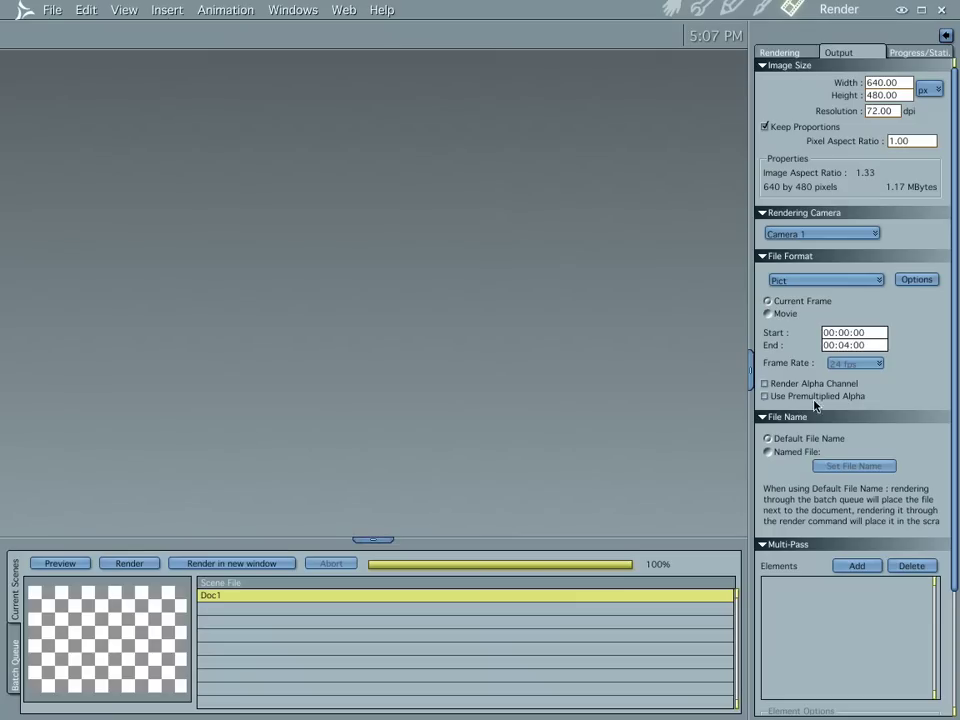
key("ctrl+r")
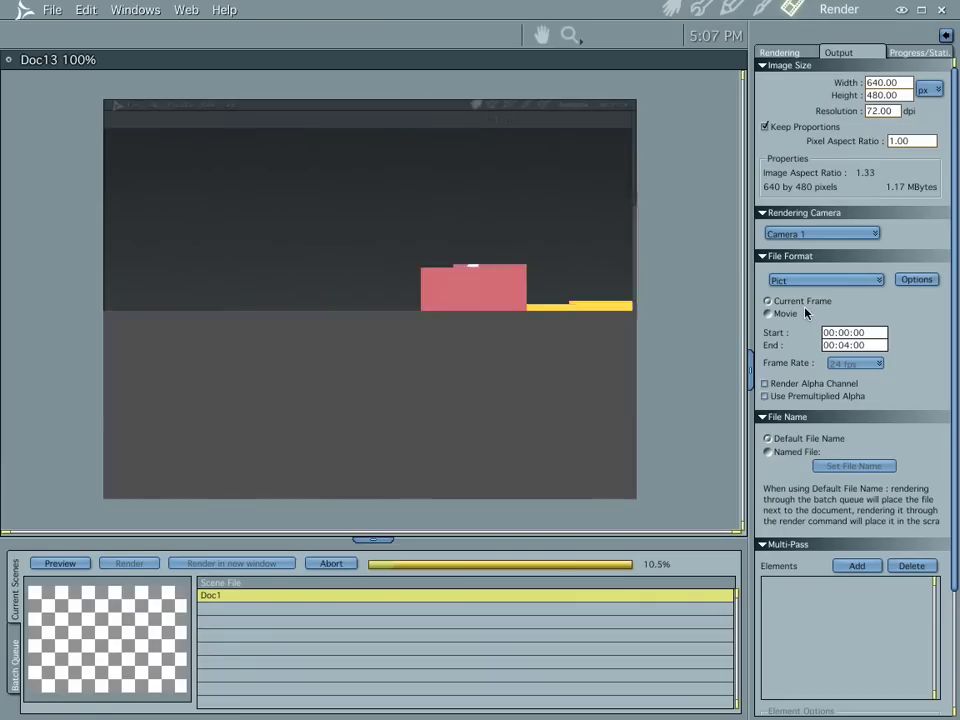
left_click(669, 7)
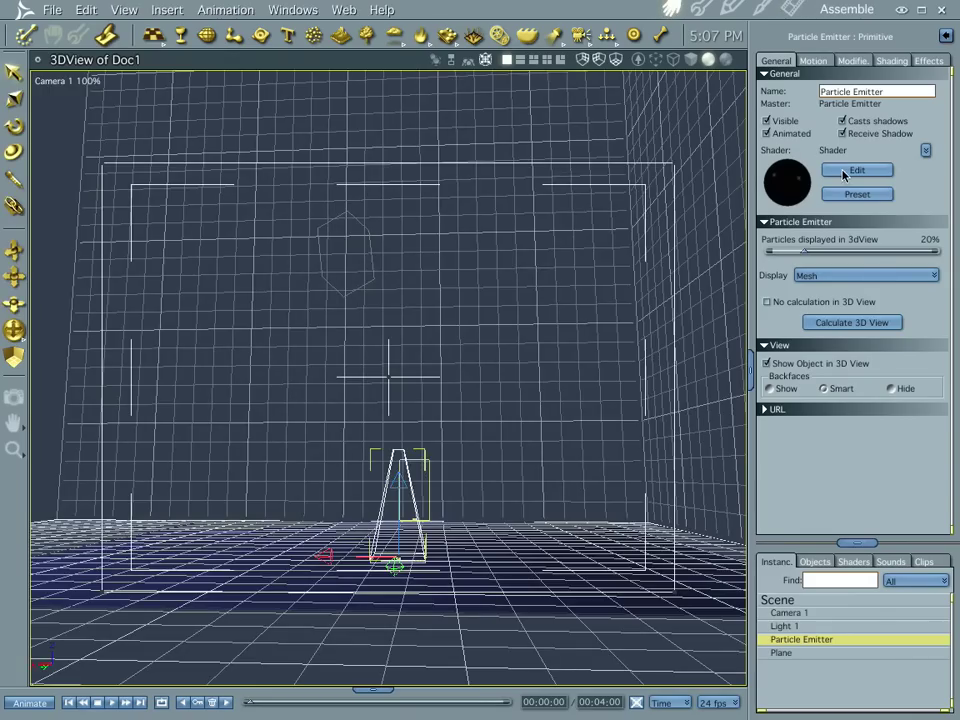
left_click(845, 172)
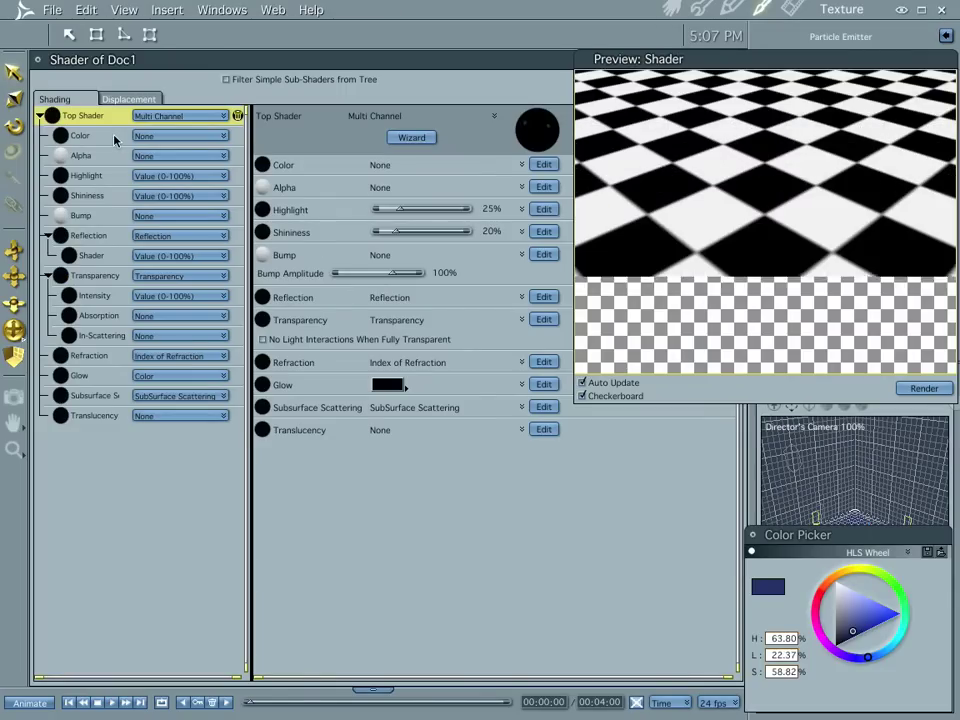
Change the emitter shader's Color channel to a Color Gradient.
left_click(116, 139)
left_click(158, 136)
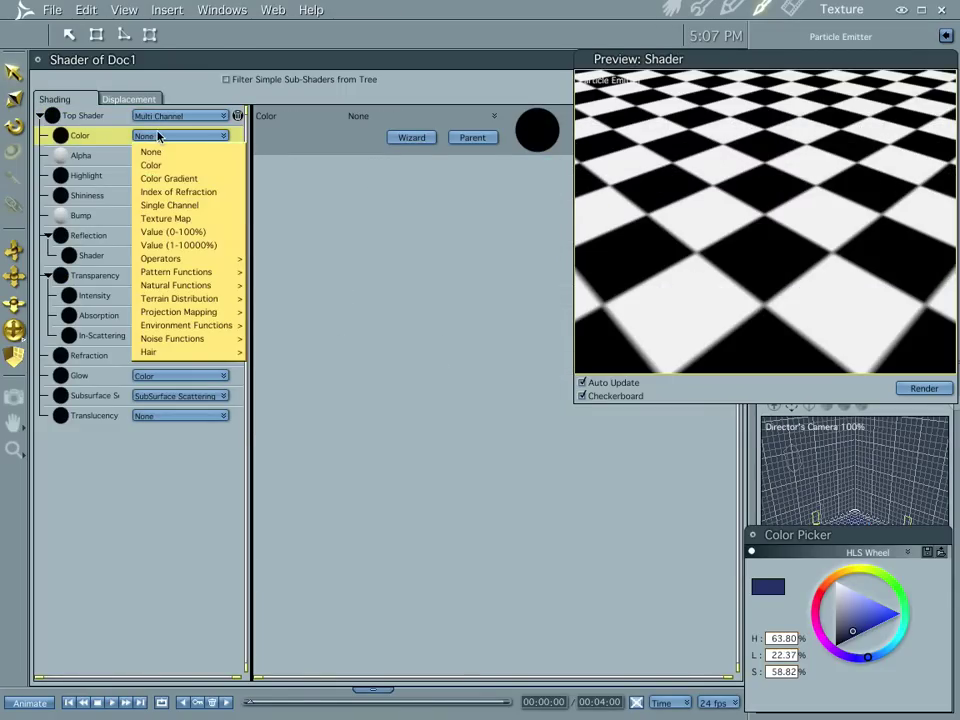
left_click(169, 178)
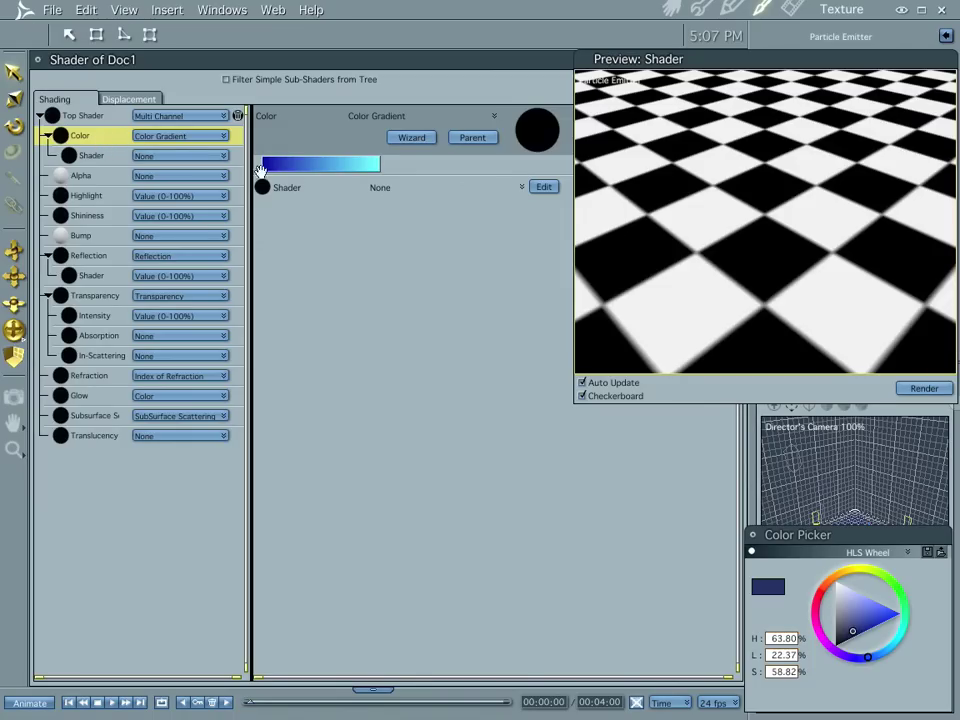
Drive the colour gradient with the Natural Functions Particle Shader.
left_click(92, 156)
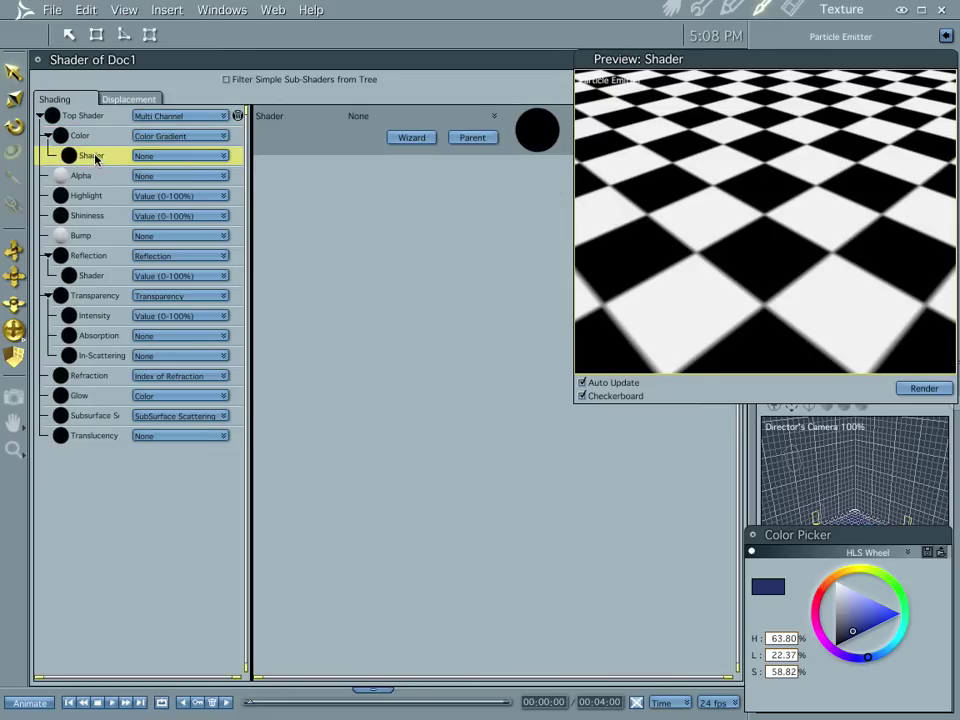
left_click(196, 156)
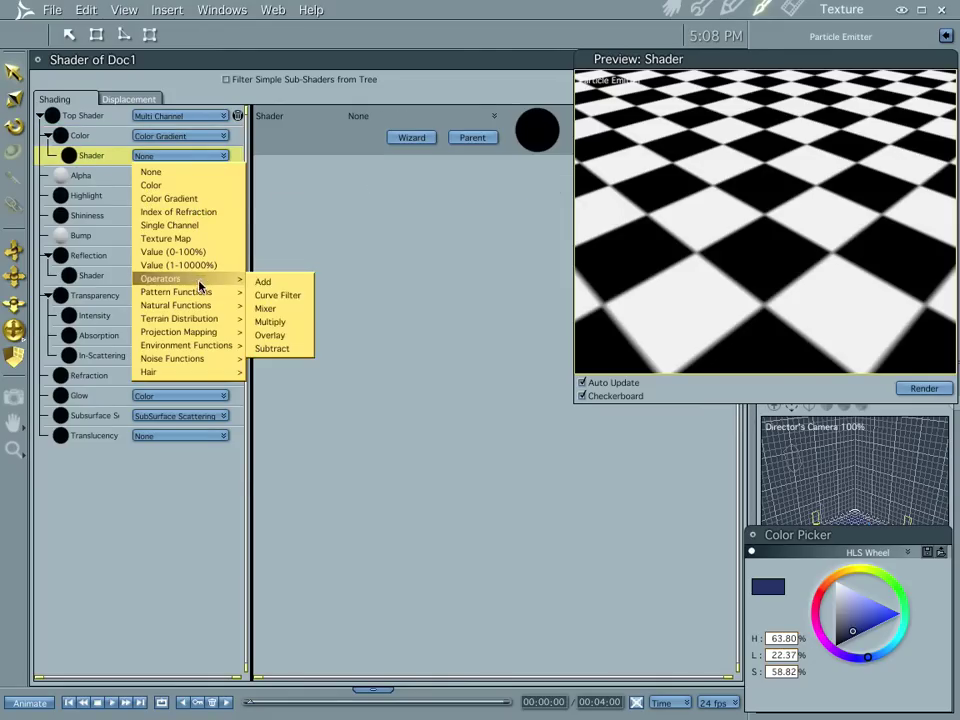
mouse_move(201, 310)
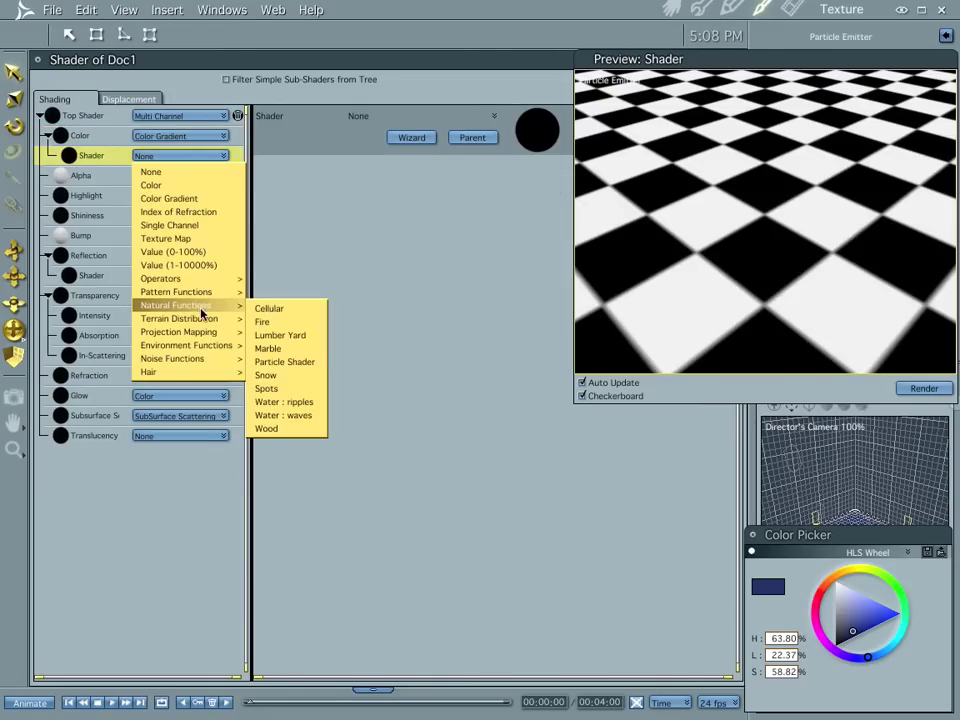
left_click(270, 361)
left_click(104, 138)
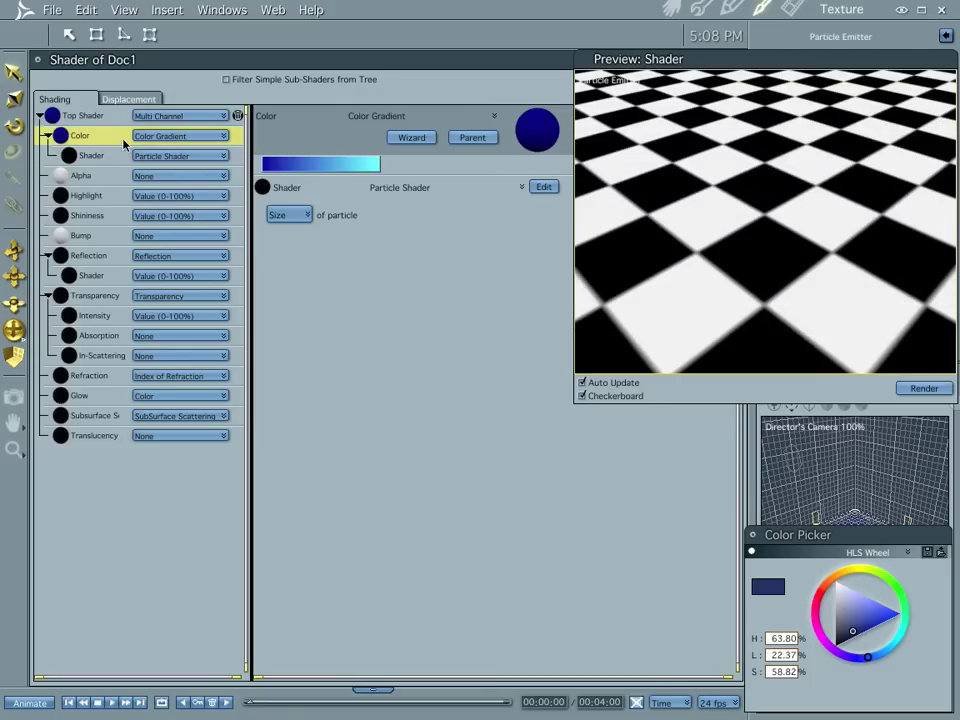
Make the gradient's end key fully saturated red so it runs from blue to red.
left_click(308, 166)
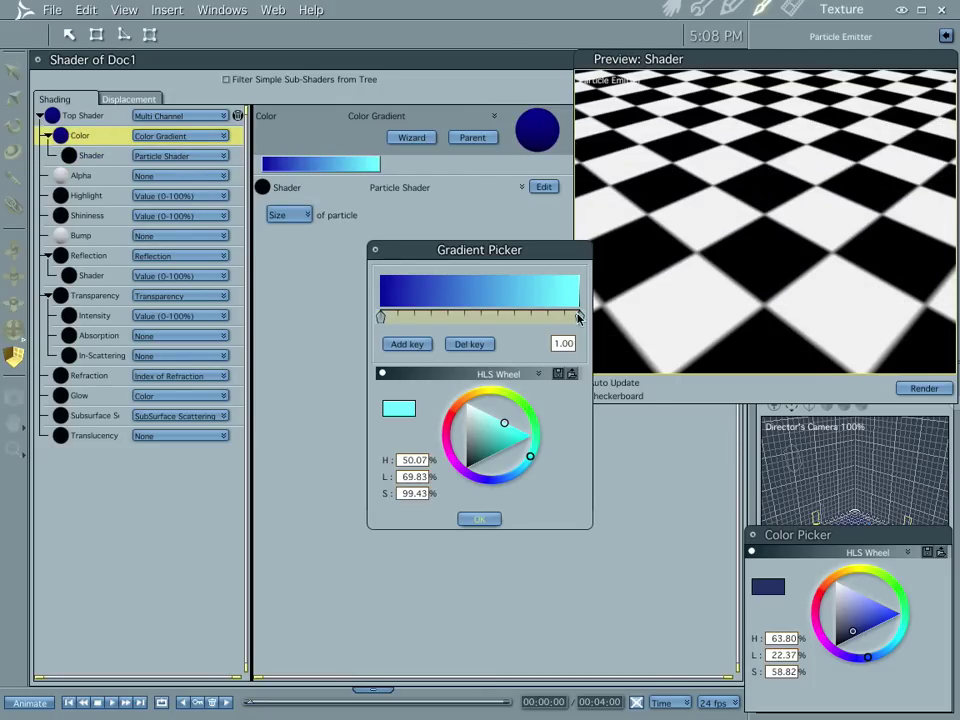
left_click(452, 415)
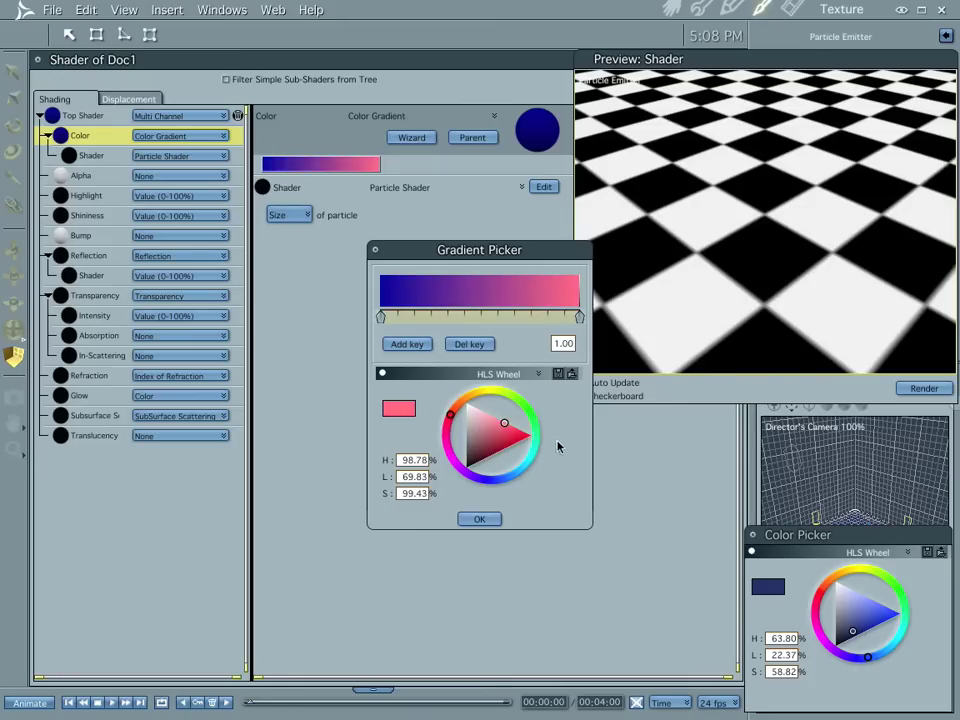
left_click_drag(514, 428, 540, 443)
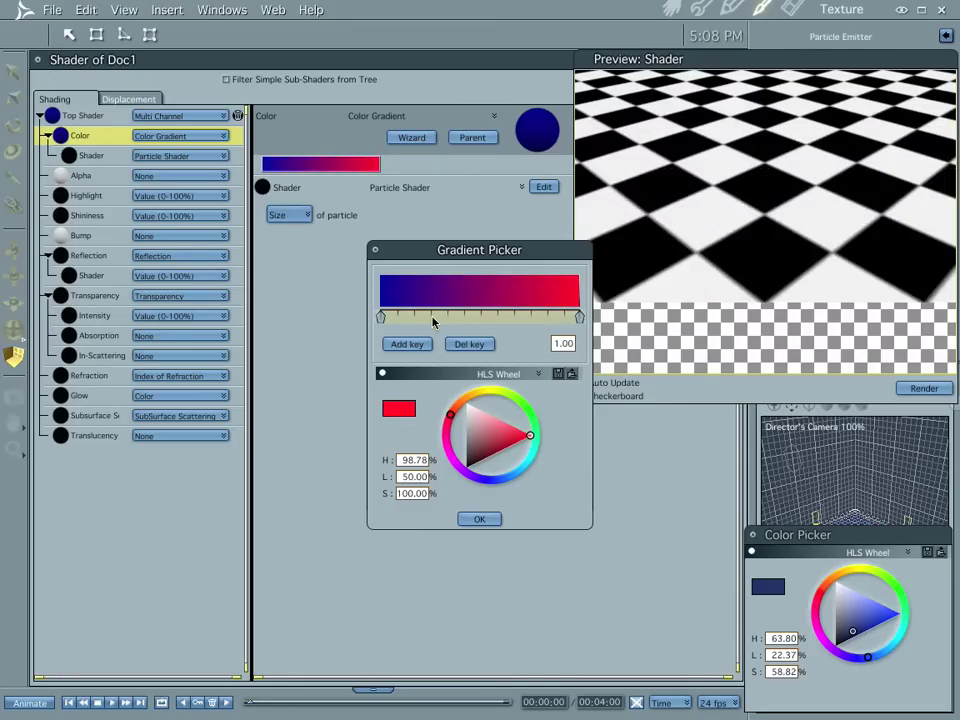
left_click(479, 519)
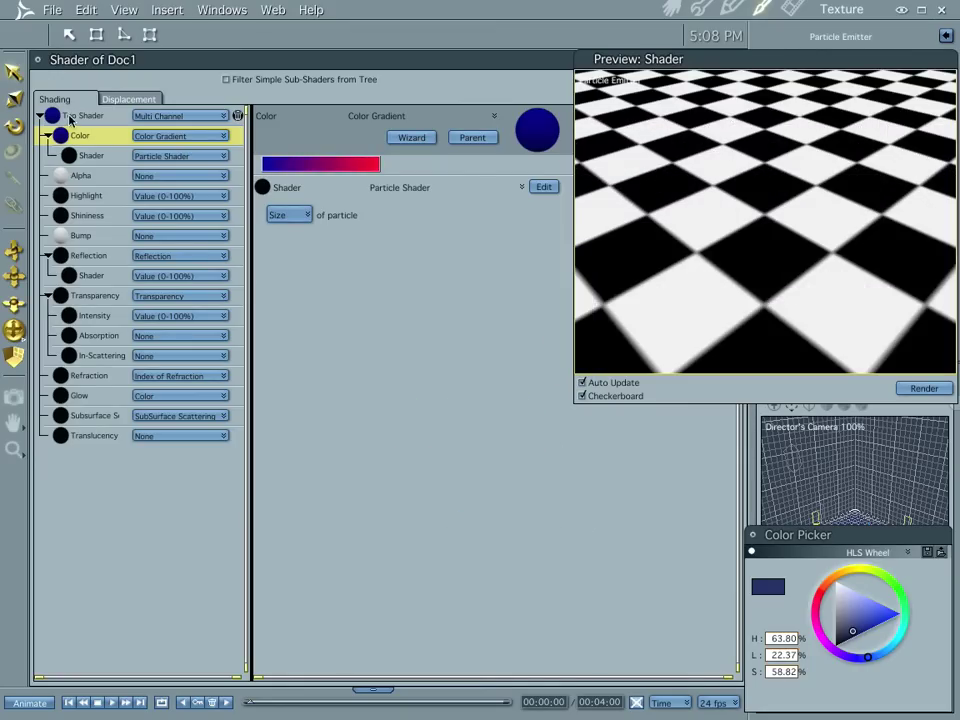
Set the Particle Shader to follow particle Age instead of Size.
left_click(95, 157)
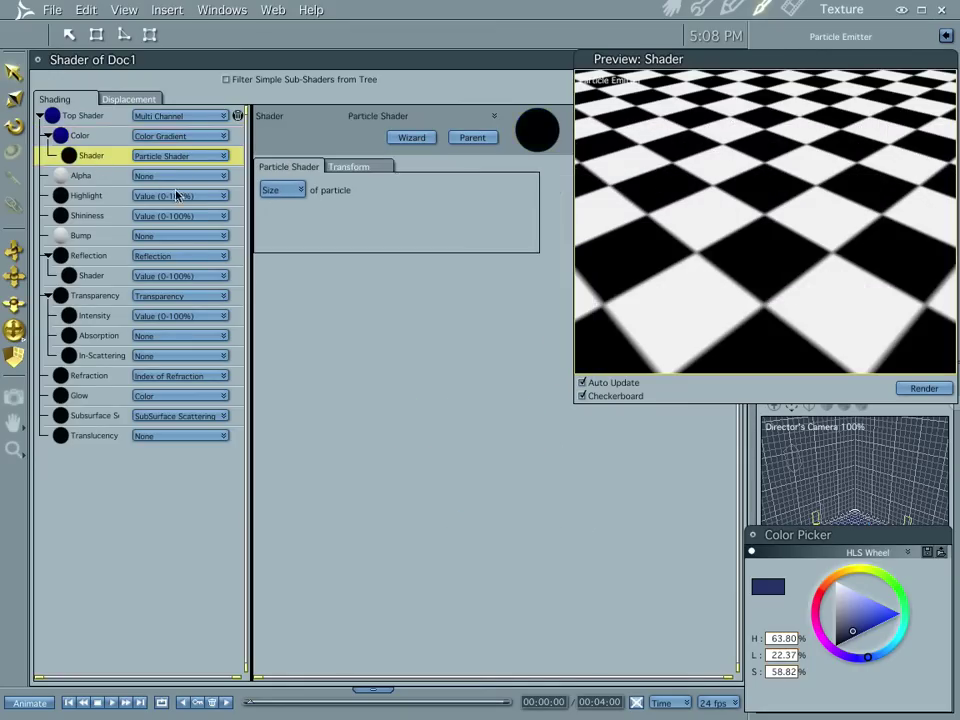
left_click(288, 191)
left_click(289, 209)
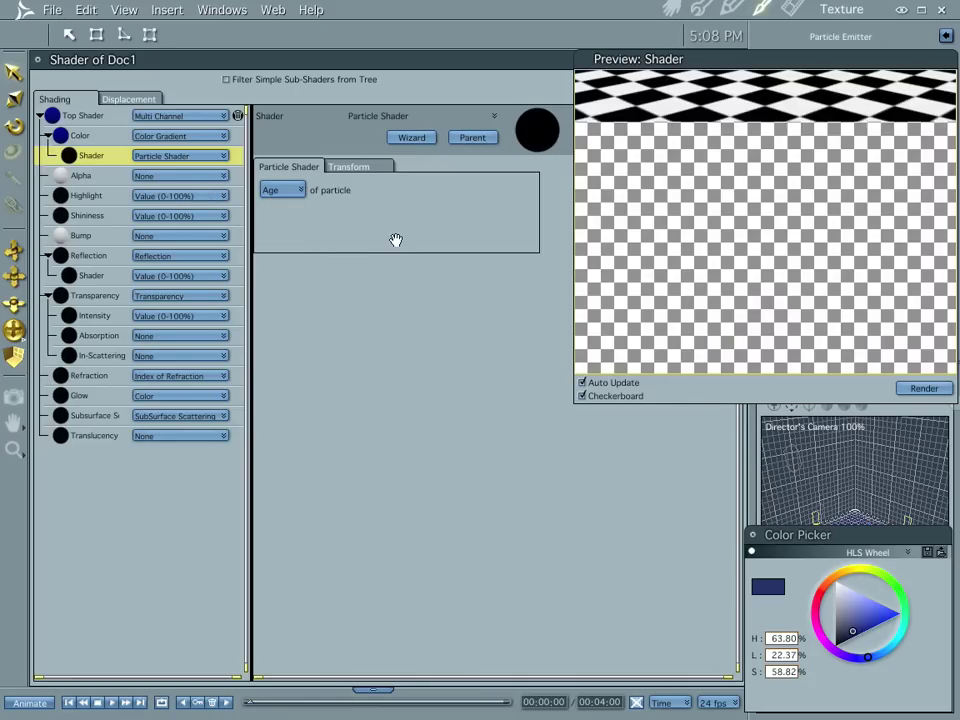
left_click(671, 8)
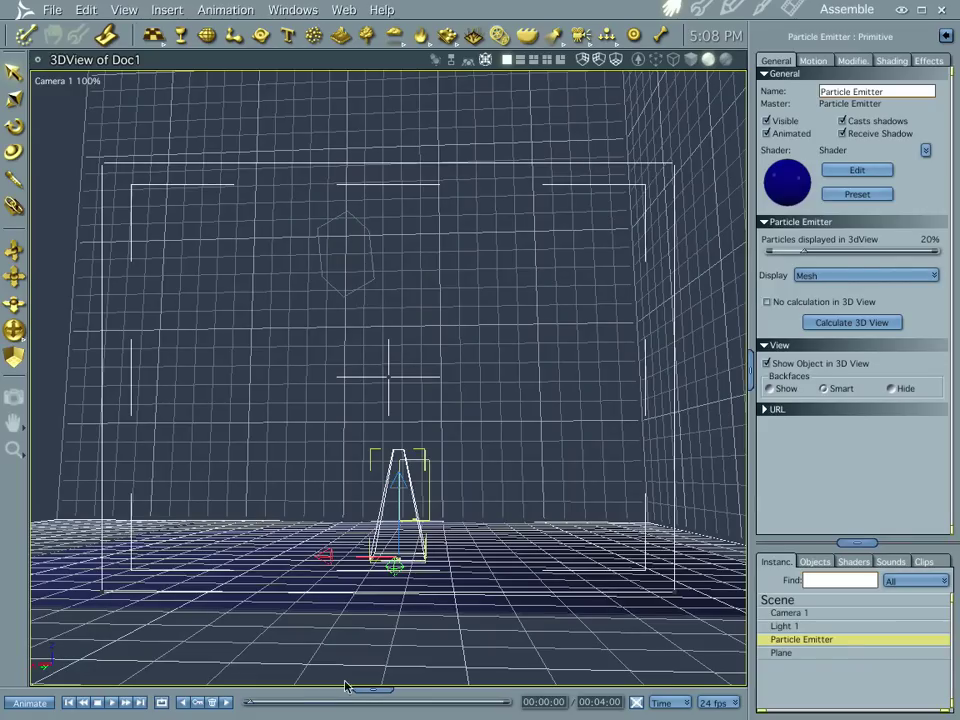
left_click_drag(250, 706, 355, 708)
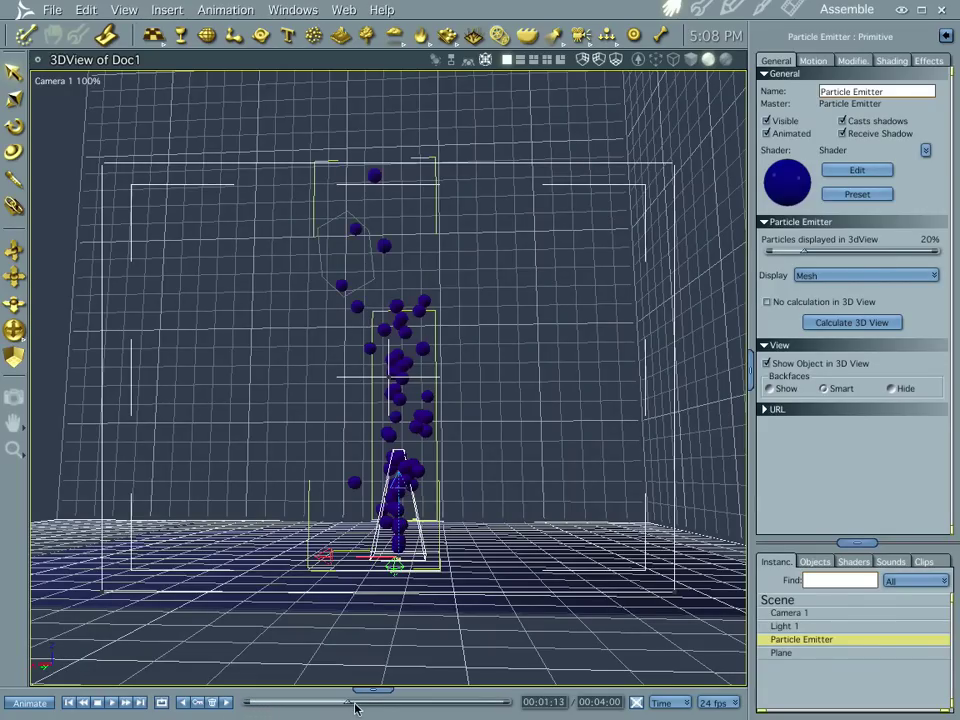
left_click(252, 705)
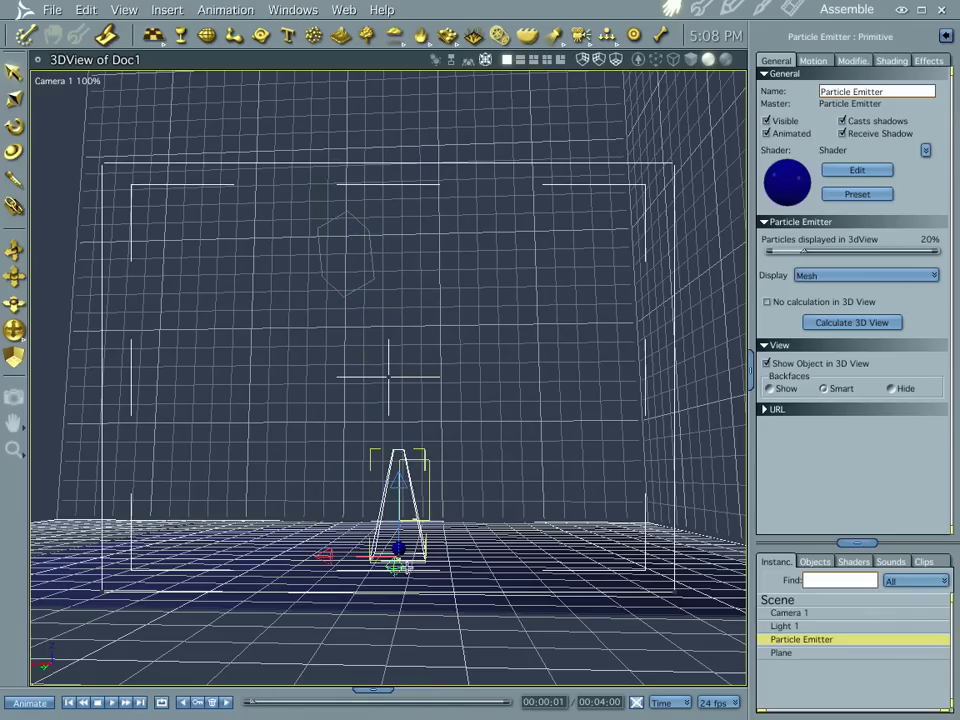
left_click(352, 706)
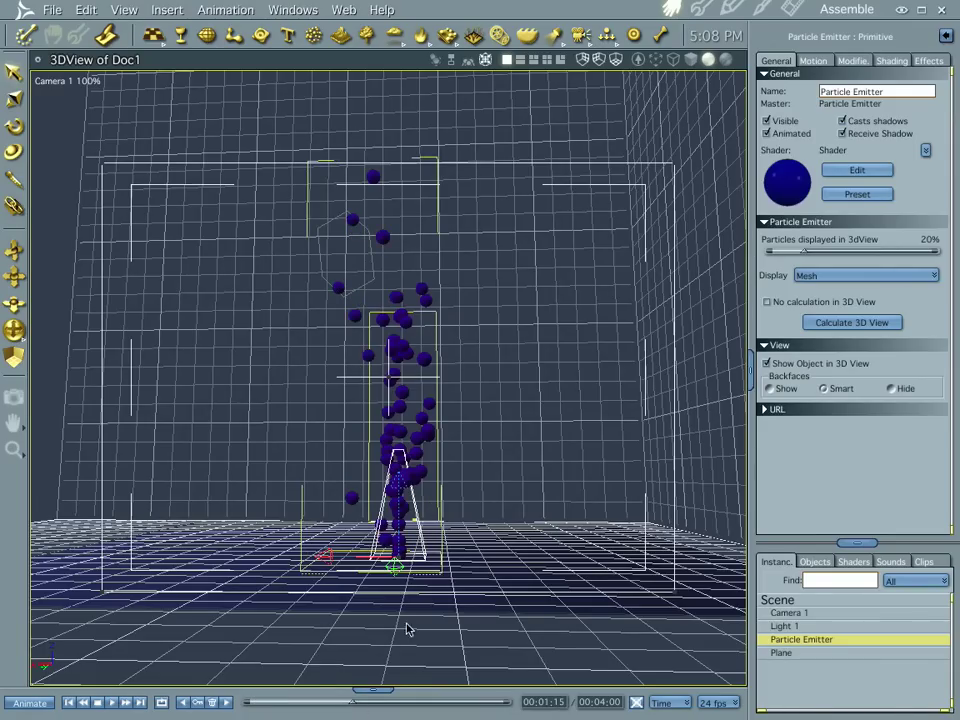
left_click(454, 706)
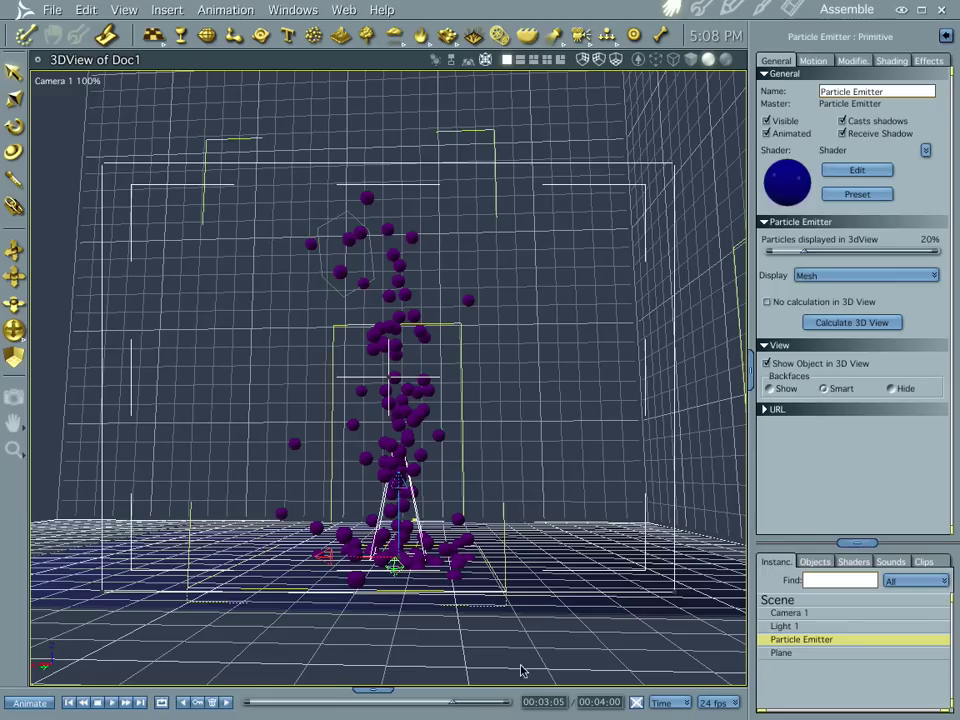
left_click(501, 706)
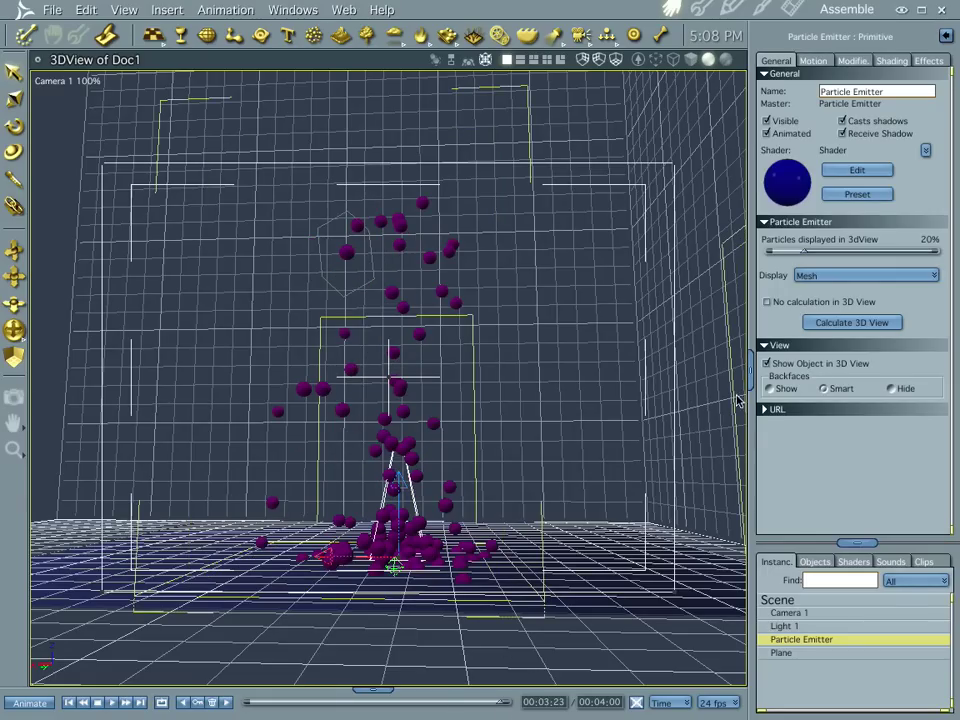
Rewind to the start and move the gradient's red key to 0.32 so particles redden early.
left_click(69, 703)
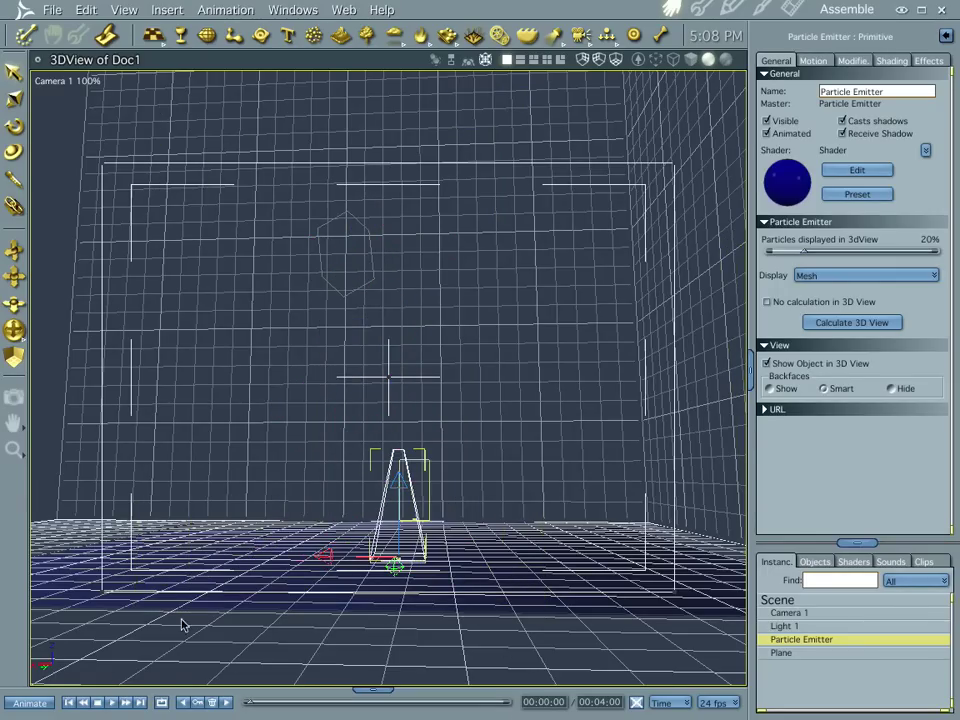
left_click(858, 171)
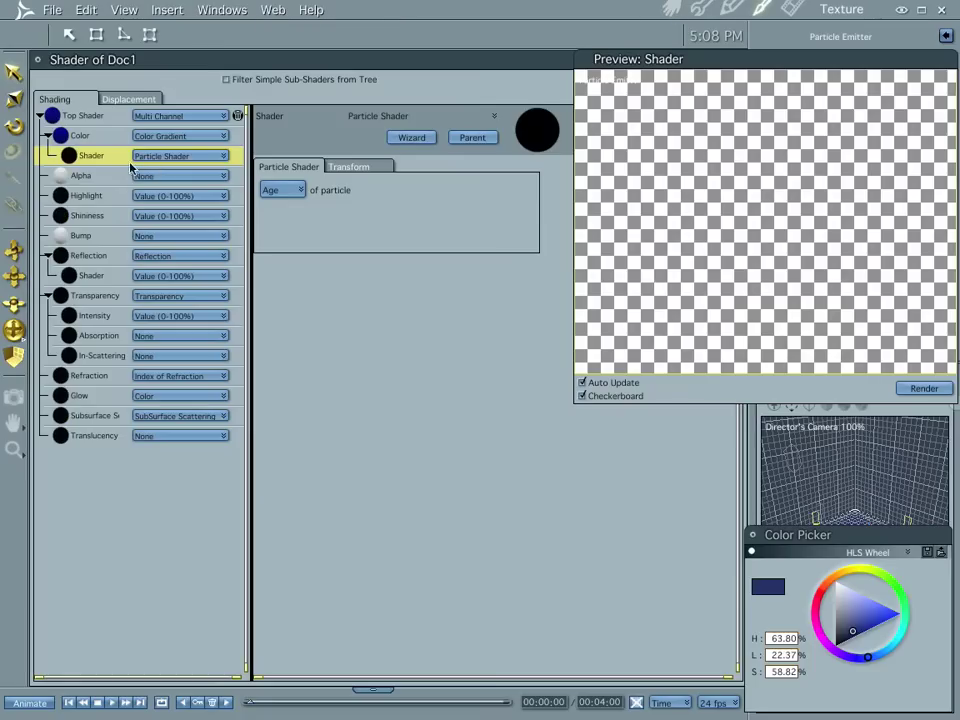
left_click(92, 136)
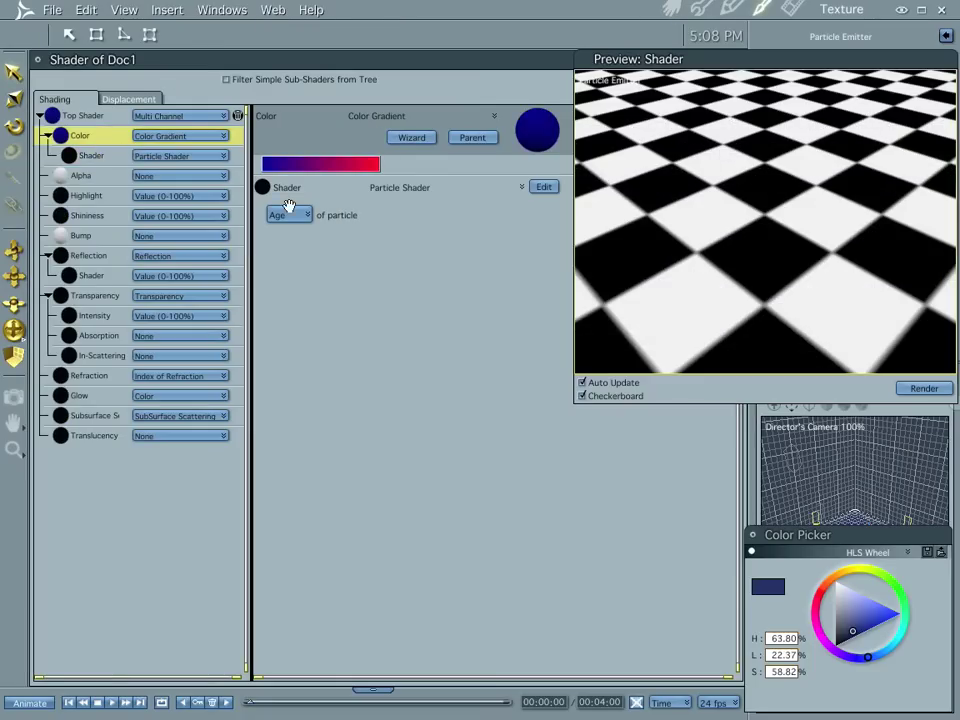
left_click(338, 167)
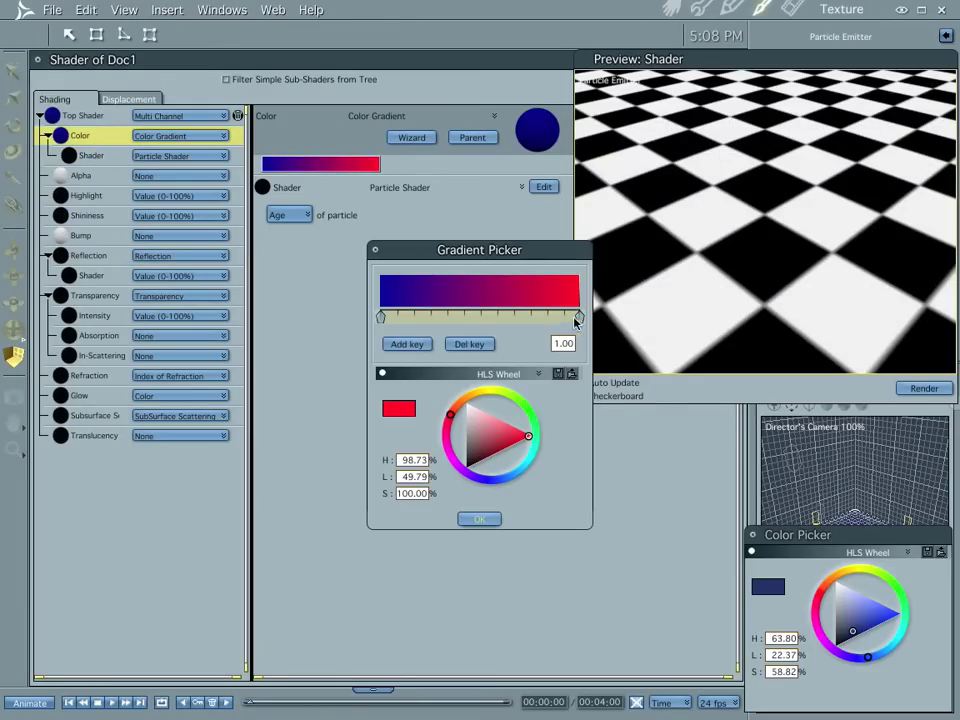
left_click_drag(579, 317, 445, 333)
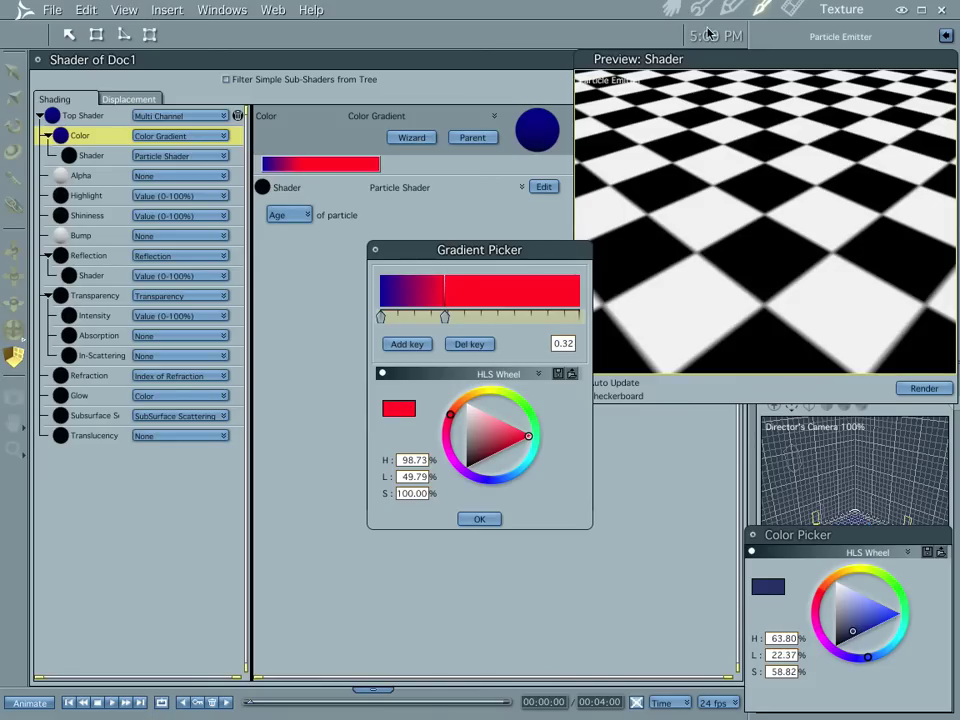
left_click(478, 518)
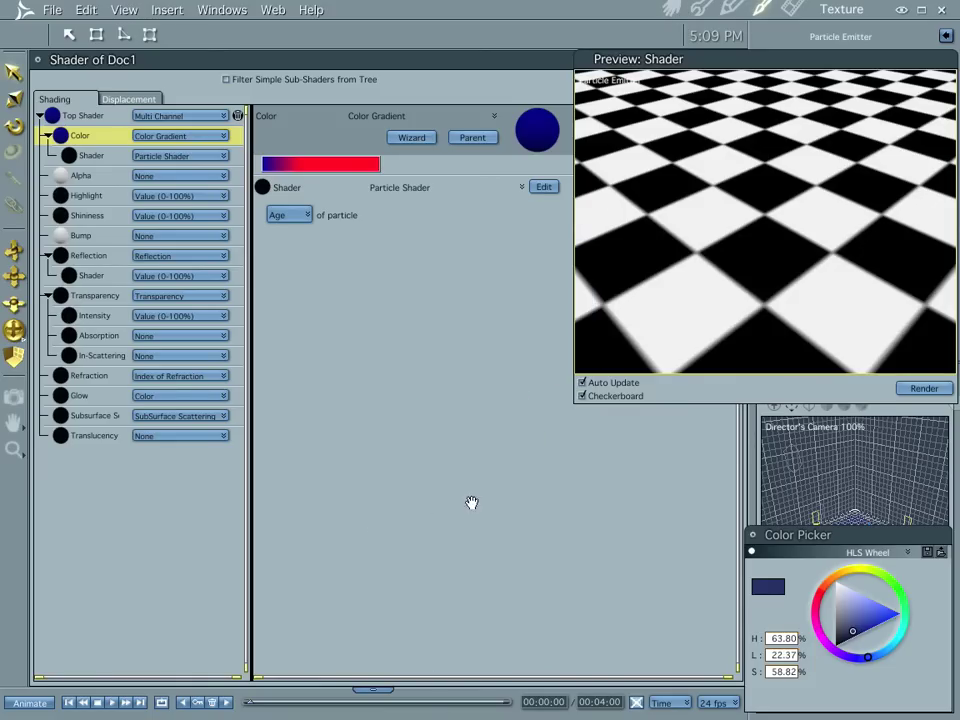
left_click(677, 8)
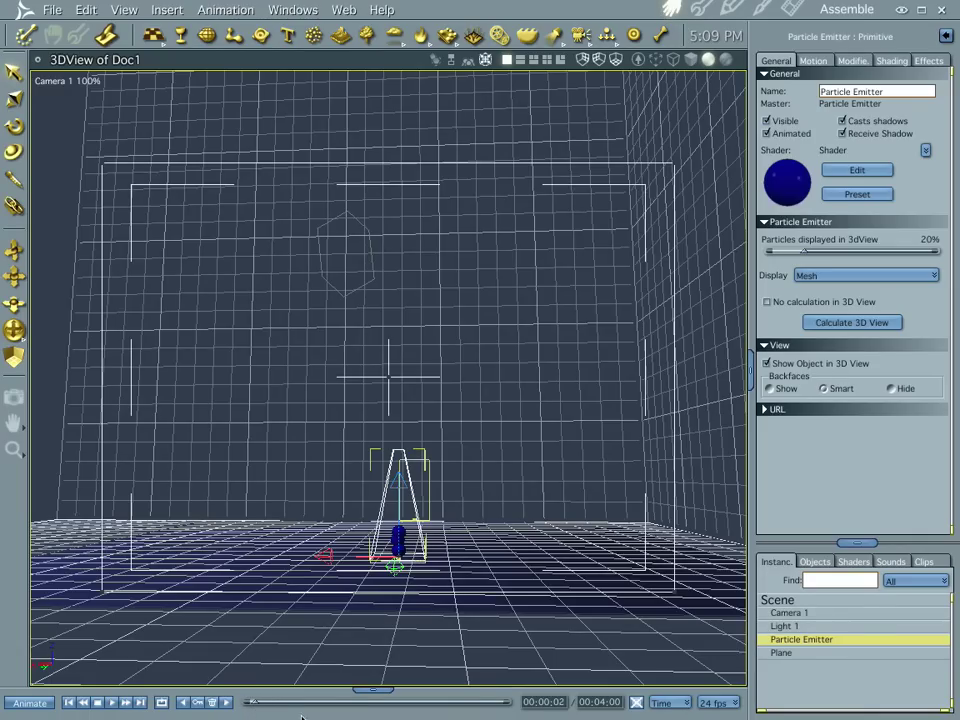
Preview the red particles at 00:02:04 and 00:04:00, then switch to QuickTime Player.
left_click(389, 704)
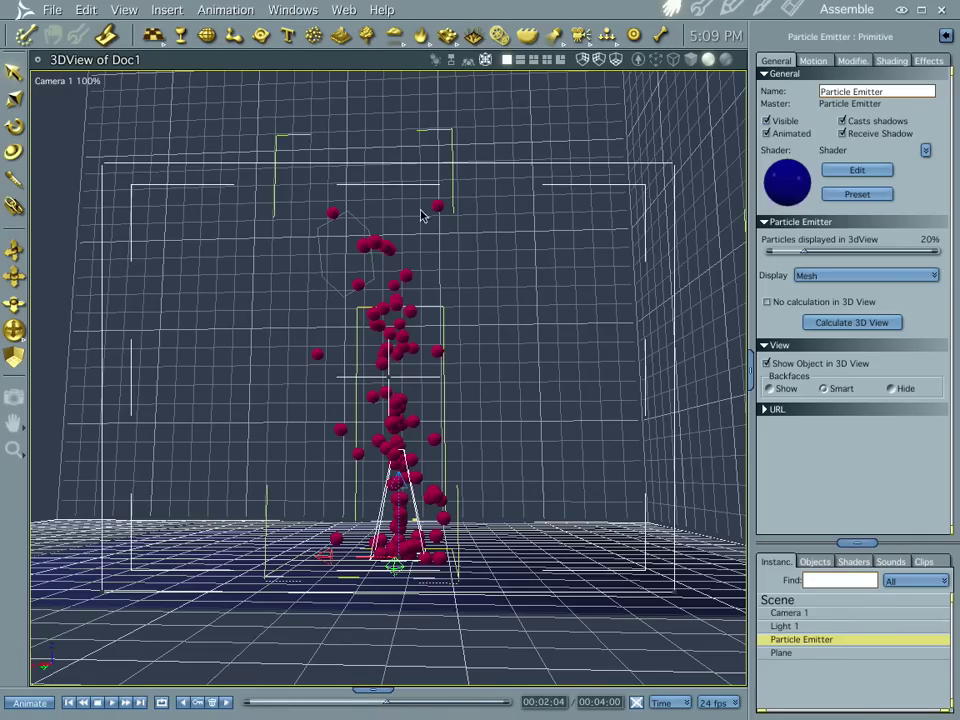
left_click(141, 703)
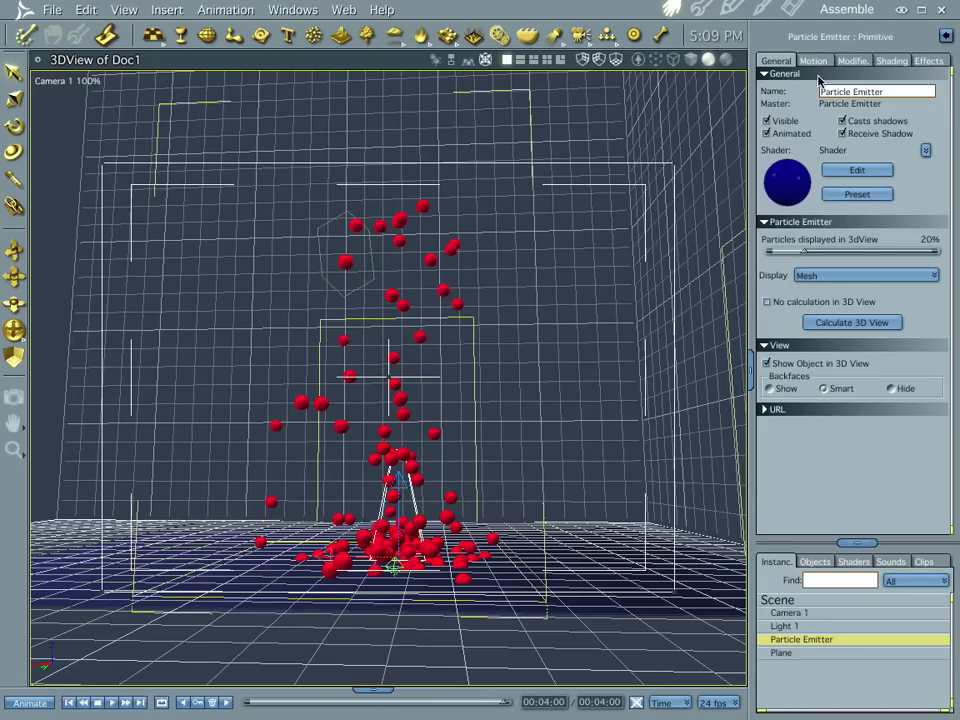
key("super+Tab")
key("super+Tab")
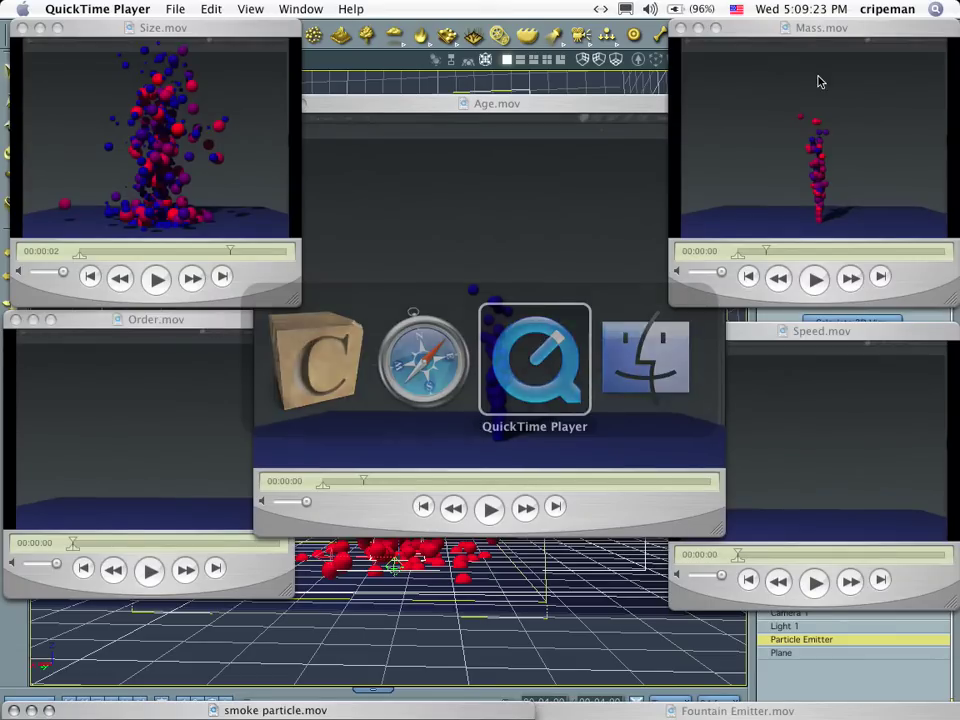
Play the Age.mov example full screen, then exit full screen and stop playback.
left_click(565, 157)
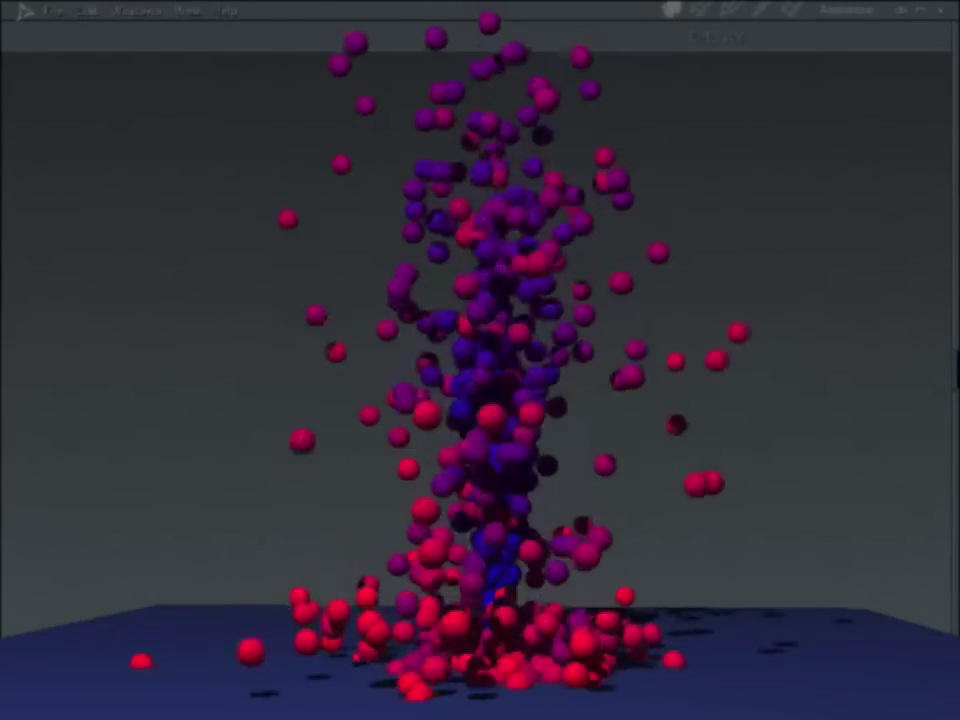
mouse_move(422, 139)
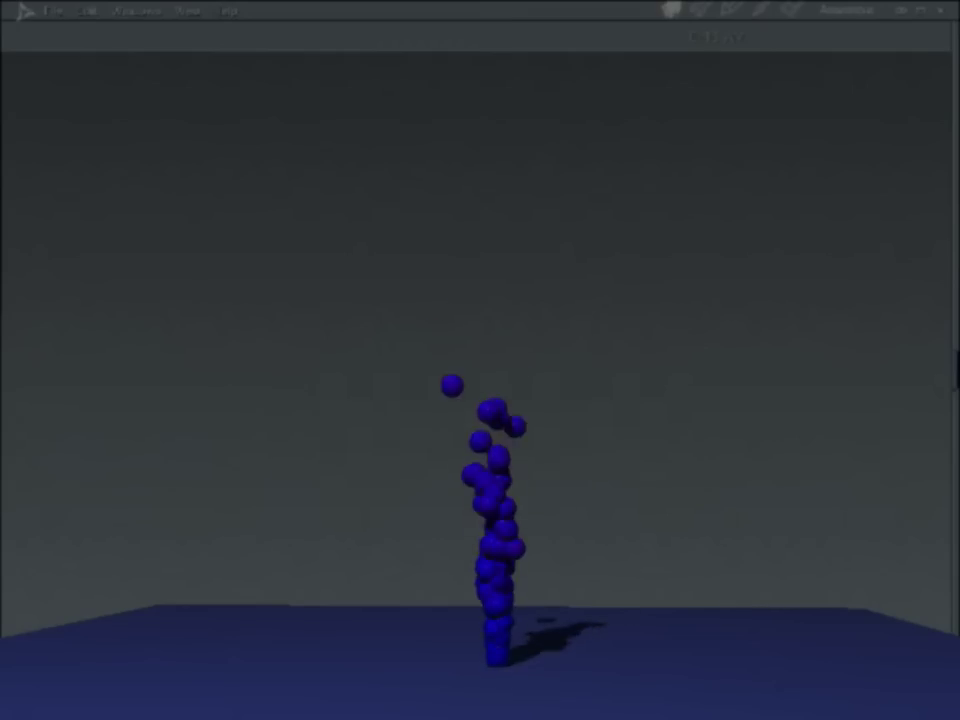
key("Escape")
key("space")
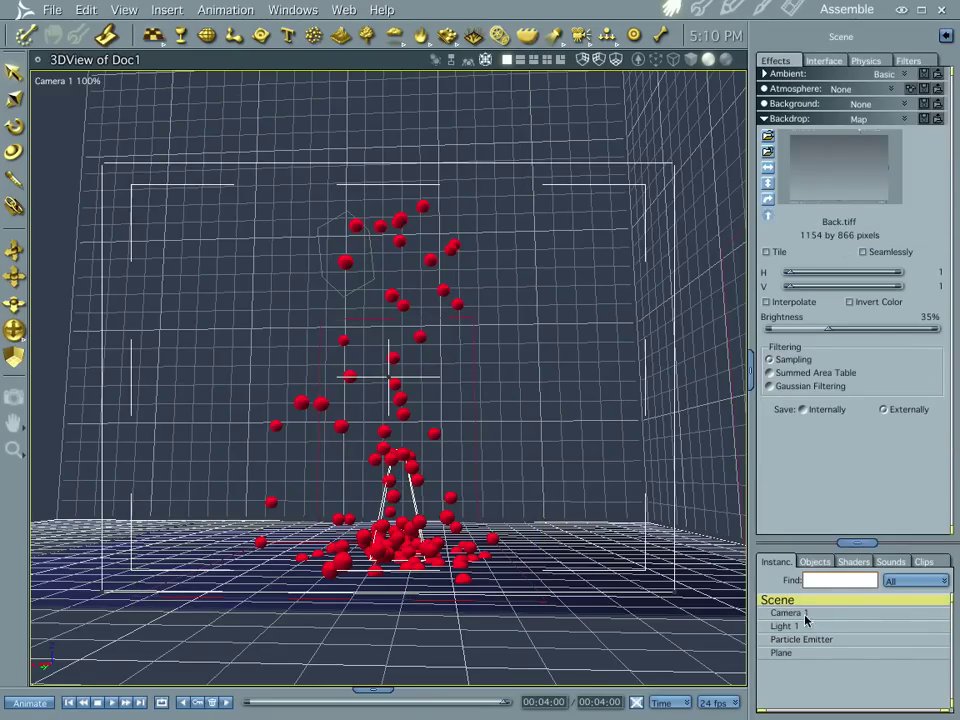
Check the gradient's particle property options (Age, Size, Mass, Speed, Order), keeping Age, then return to QuickTime.
left_click(803, 639)
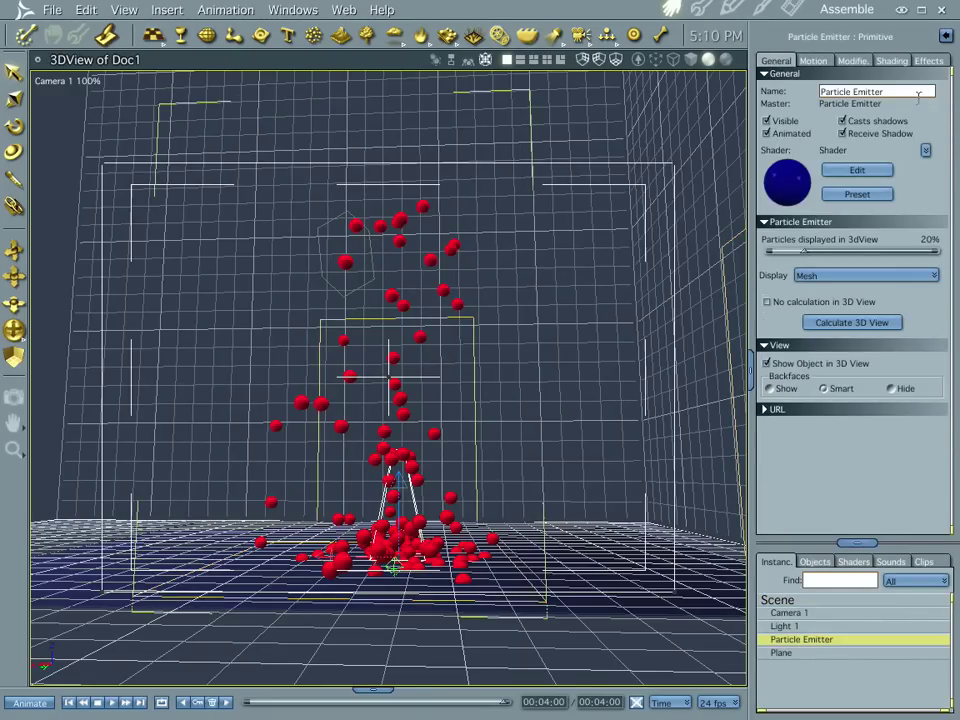
left_click(857, 171)
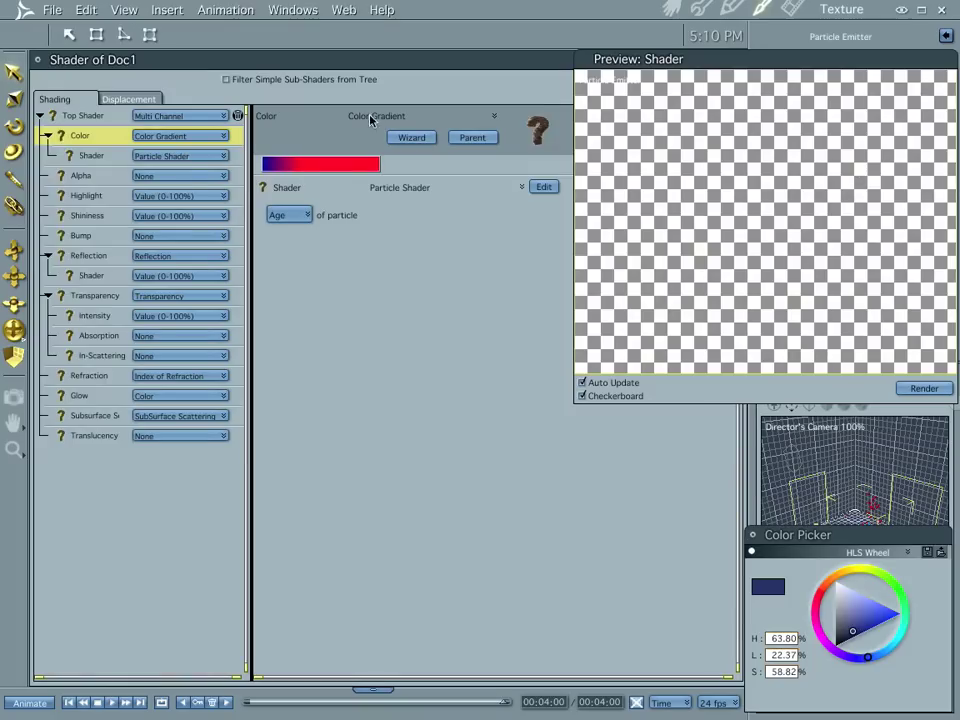
left_click(285, 218)
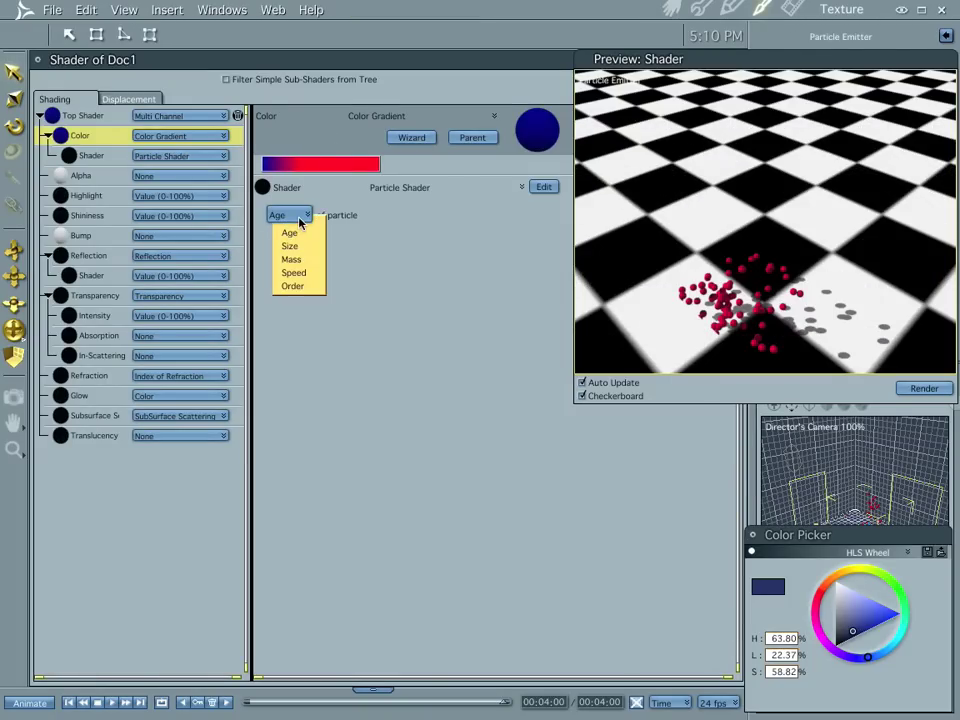
left_click(387, 222)
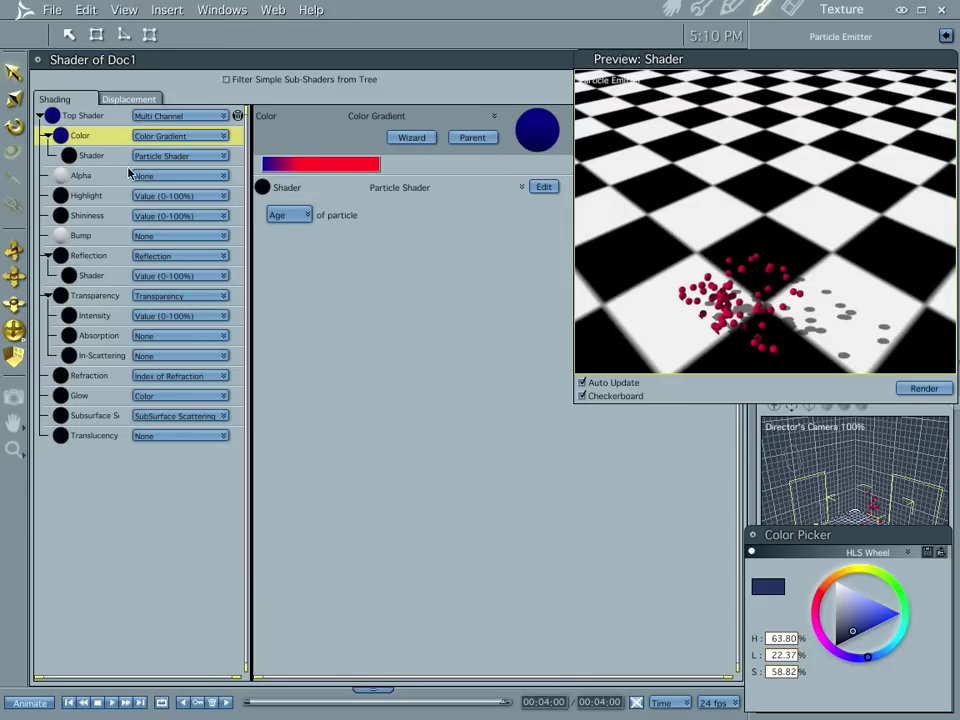
left_click(669, 8)
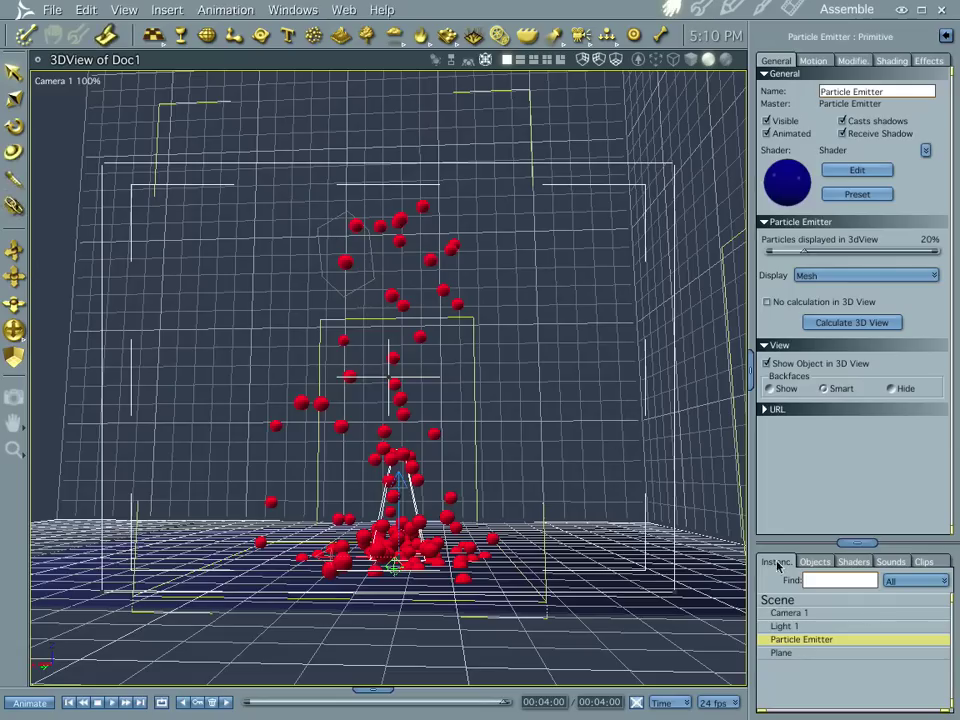
key("super+Tab")
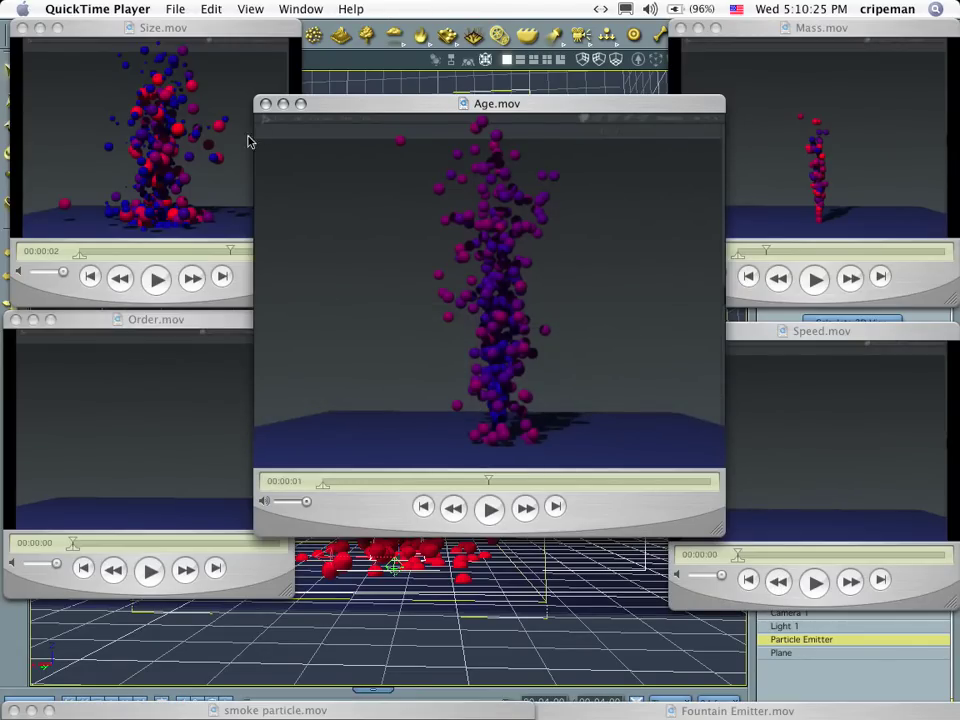
Watch the Size.mov example full screen, then switch back to Carrara.
left_click(204, 130)
key("super+f")
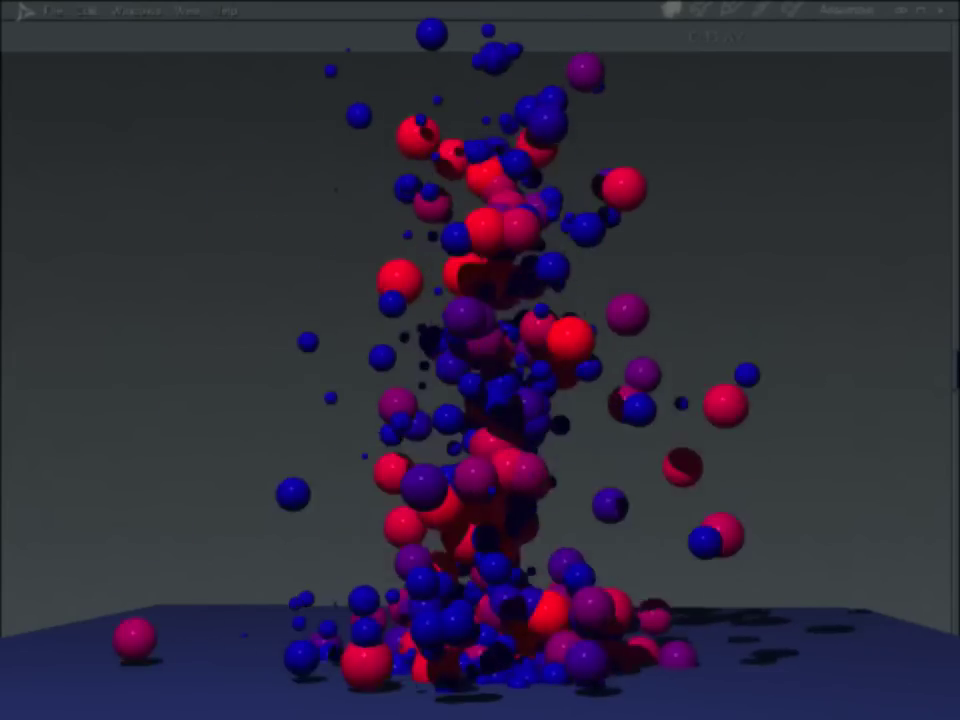
mouse_move(879, 272)
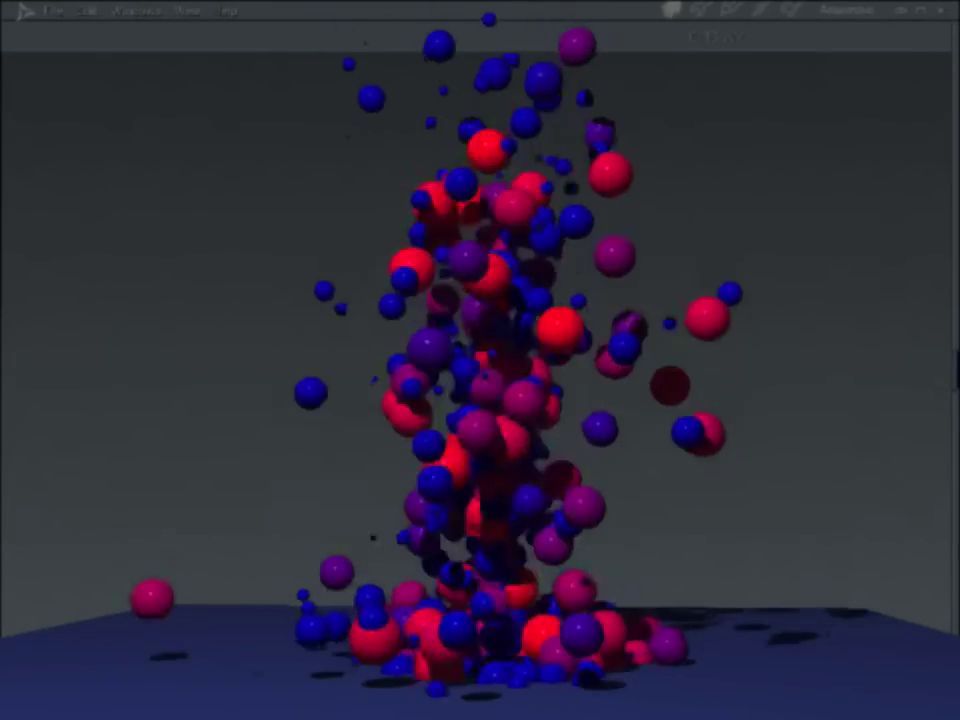
key("super+Tab")
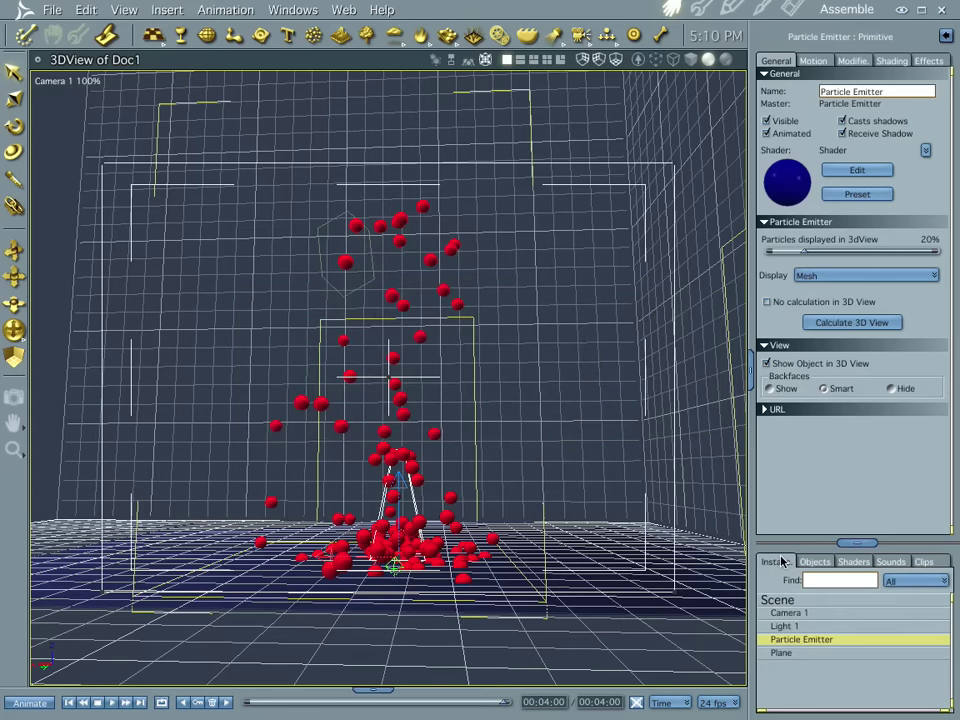
Review the Particle Emitter's emission settings in the Model room, then switch back to QuickTime Player.
left_click(698, 12)
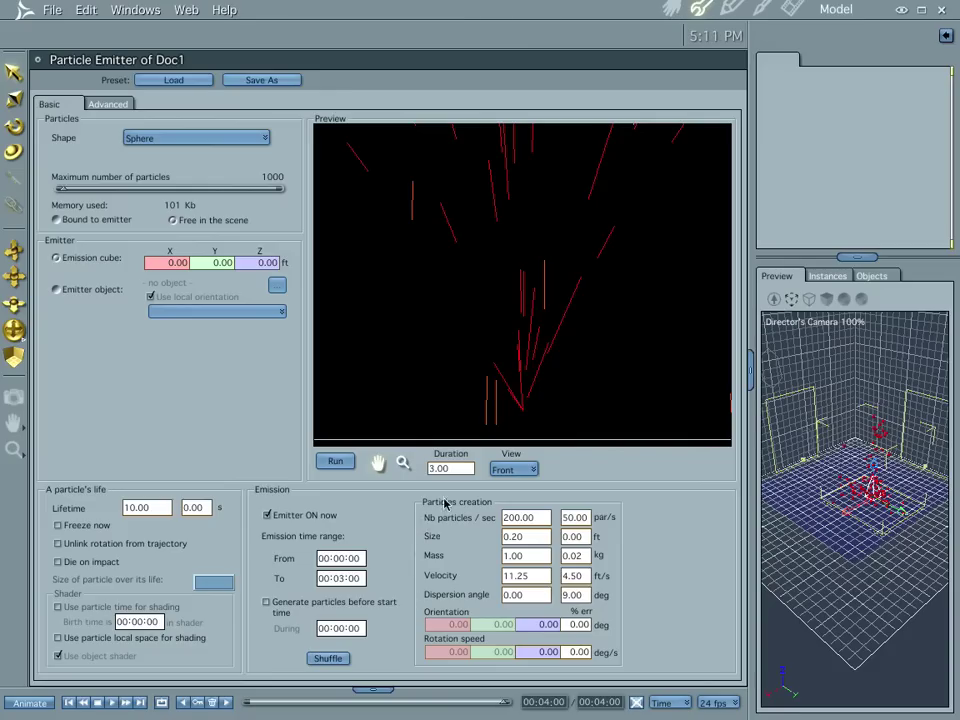
left_click(670, 8)
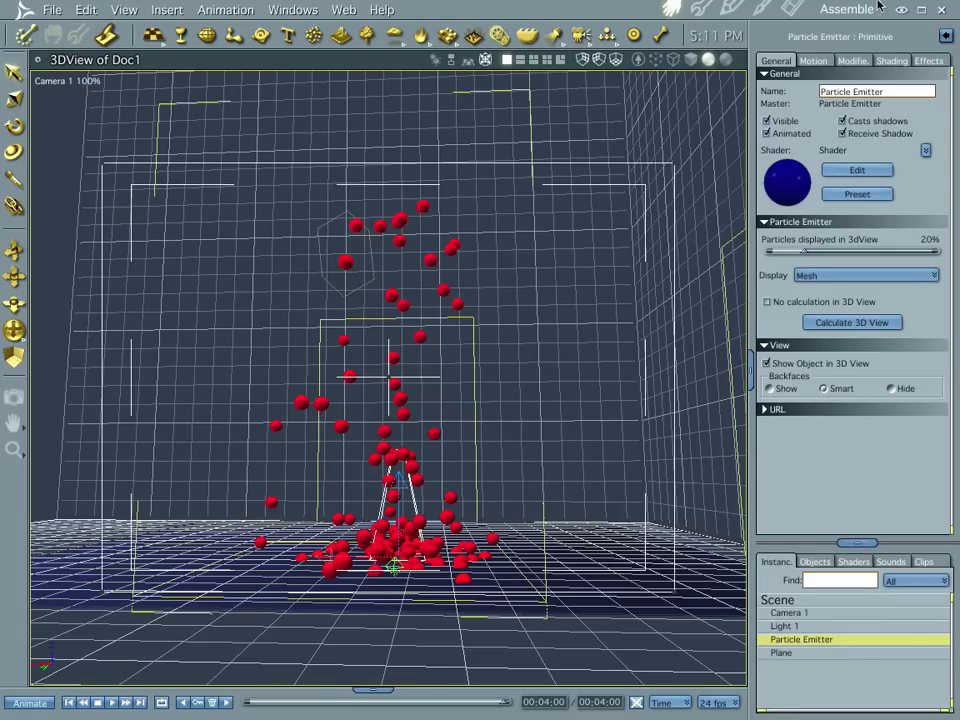
key("super+Tab")
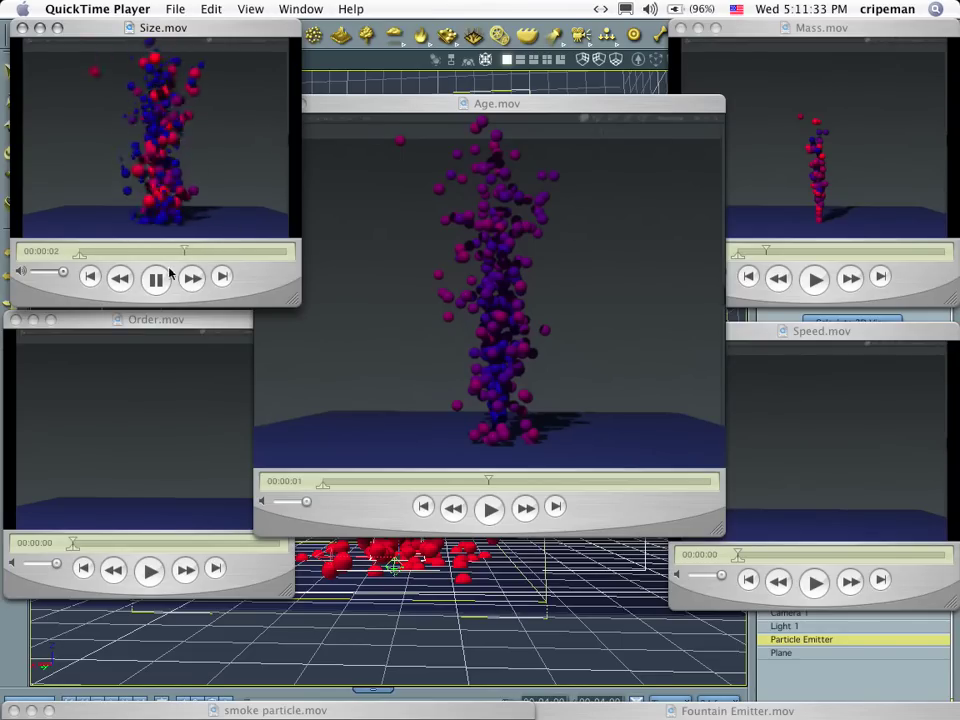
Bring Mass.mov forward, recheck the Particle Emitter settings in Carrara, then return to QuickTime.
left_click(816, 30)
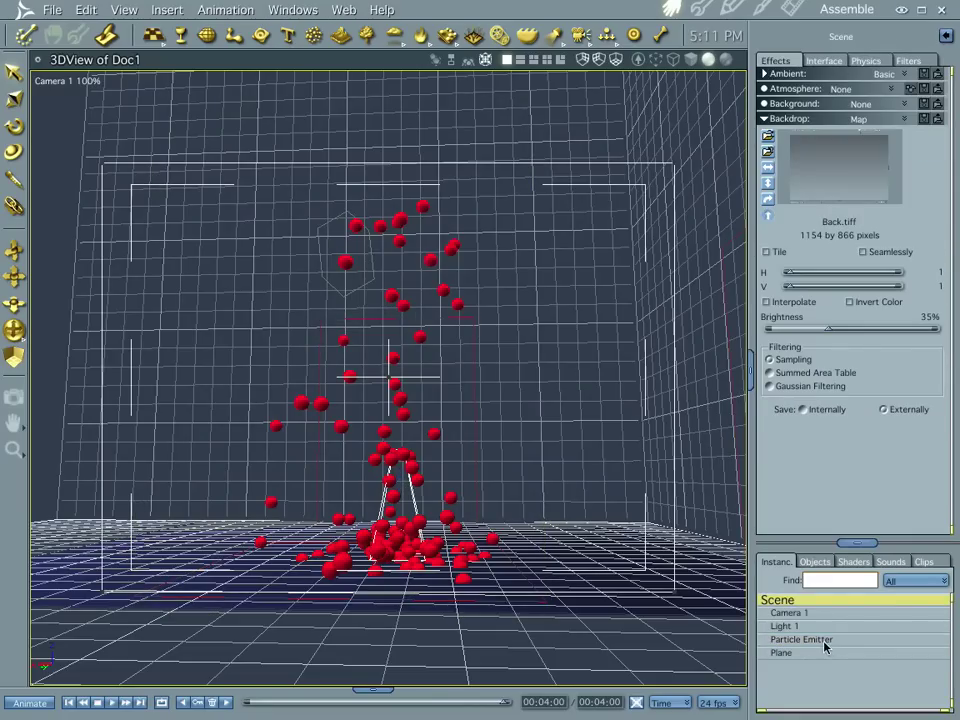
double_click(826, 648)
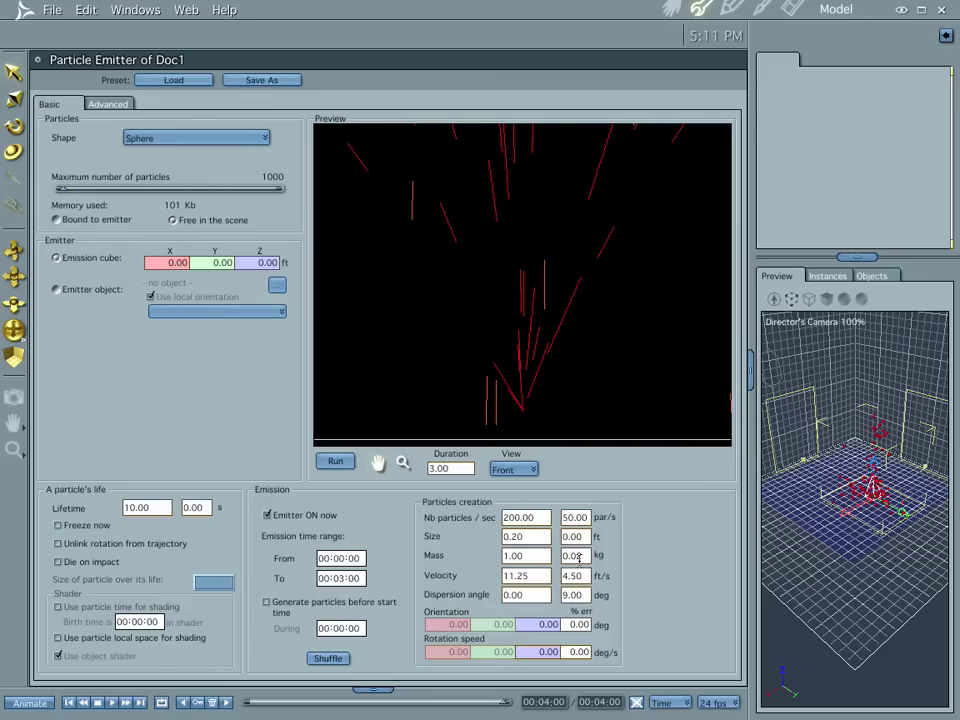
left_click(672, 8)
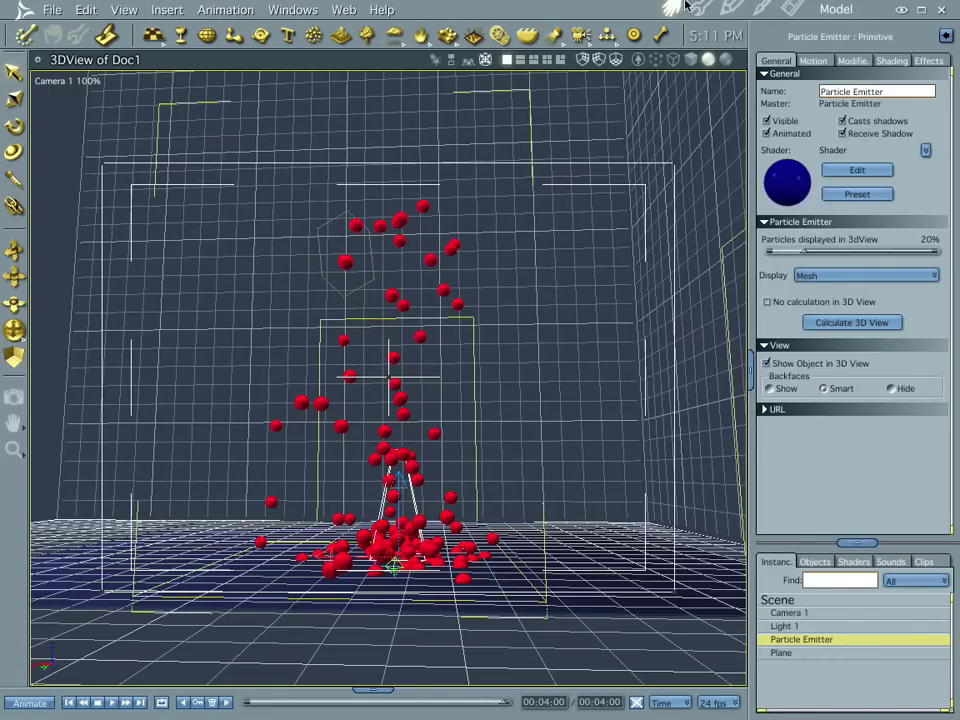
key("super+Tab")
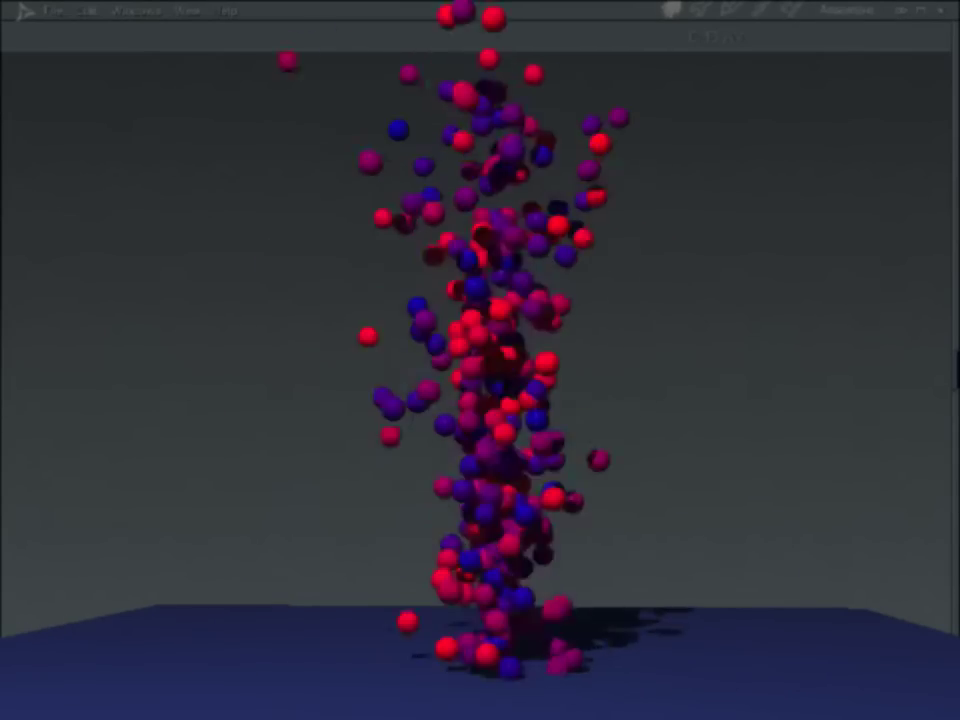
Stop the Mass example, then play Speed.mov full screen, pausing and resuming it once.
key("Escape")
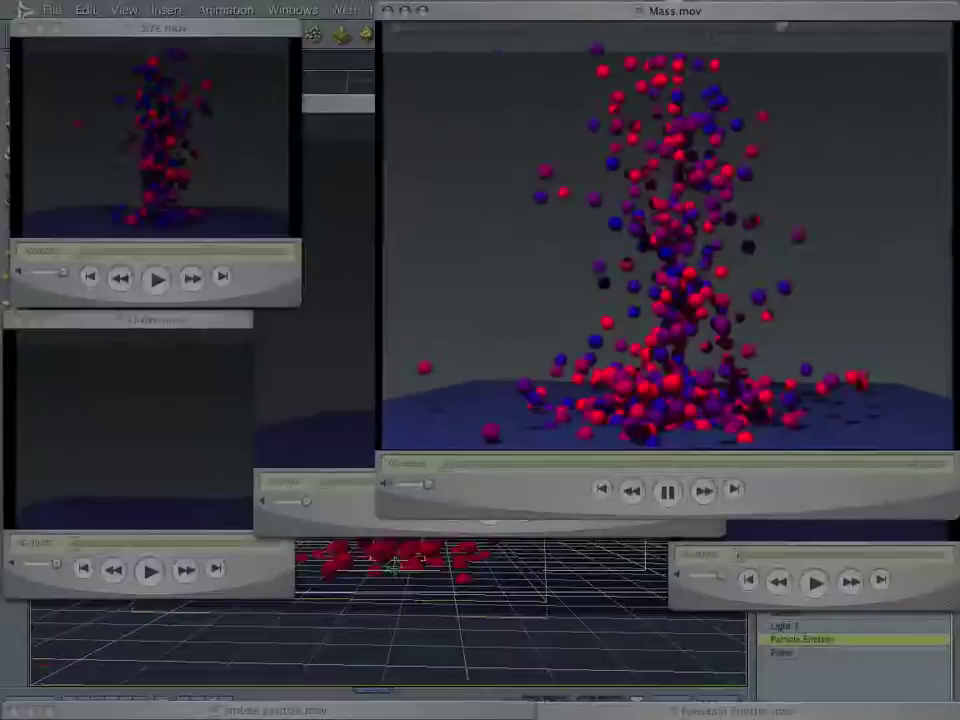
left_click(815, 278)
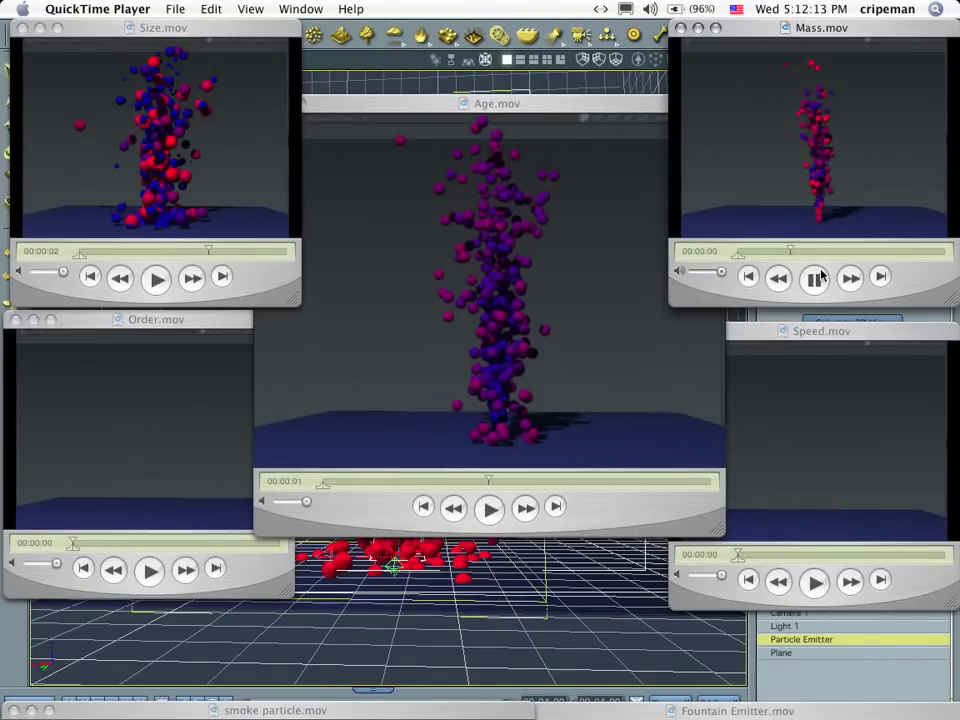
left_click(807, 464)
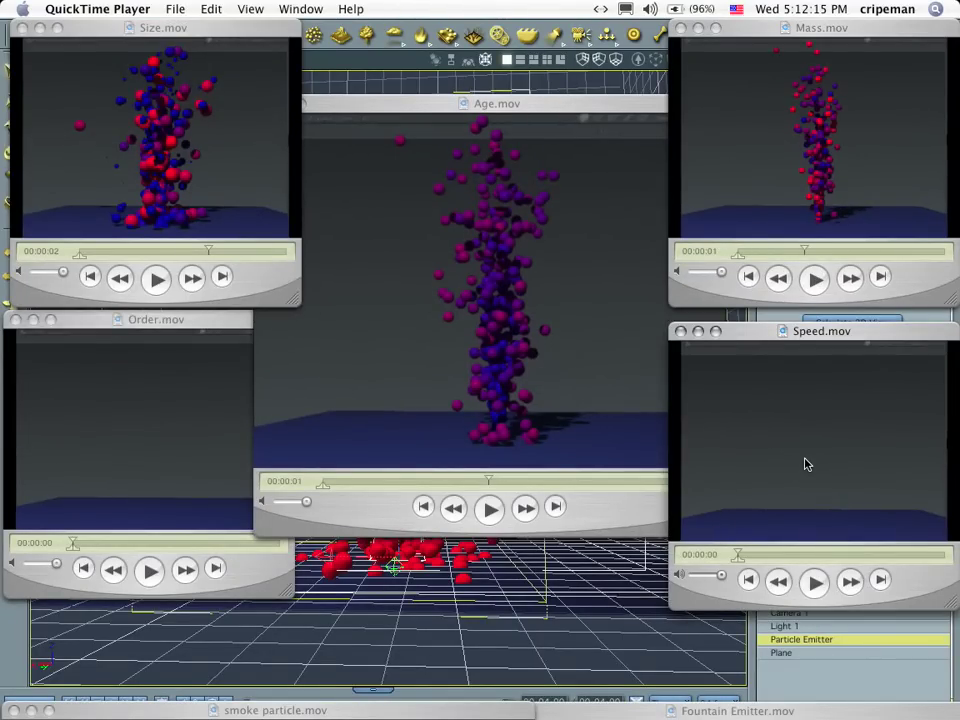
key("super+f")
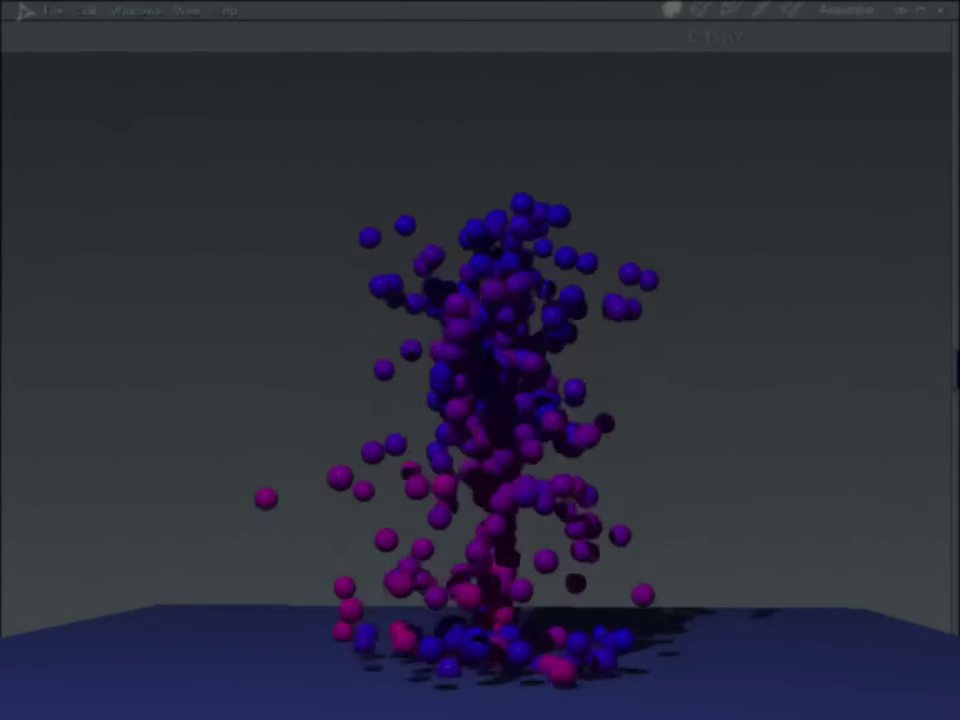
mouse_move(799, 474)
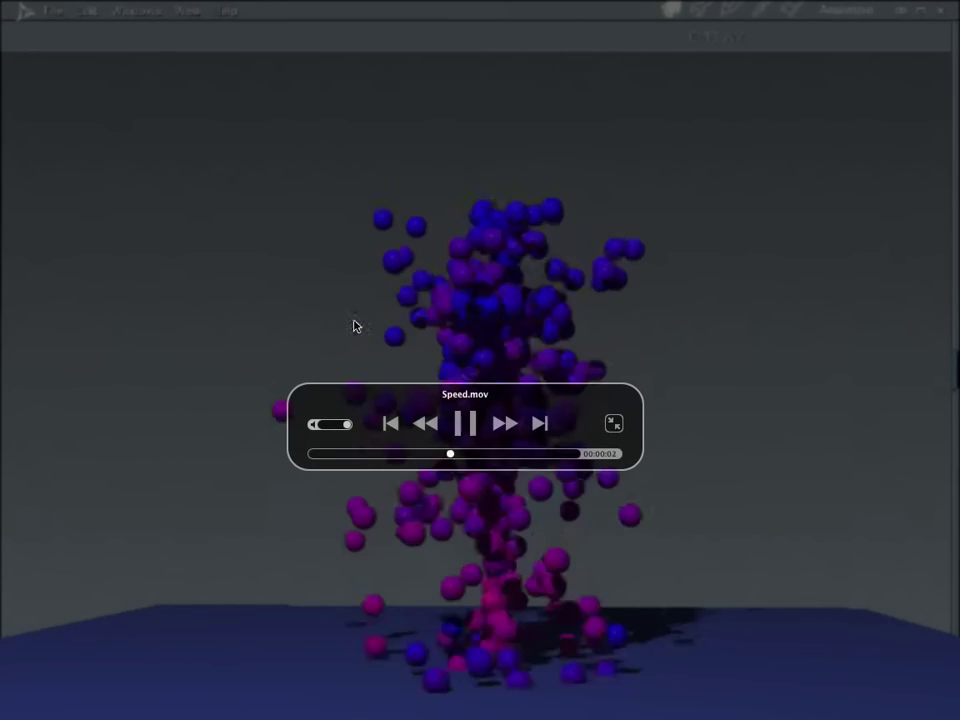
key("space")
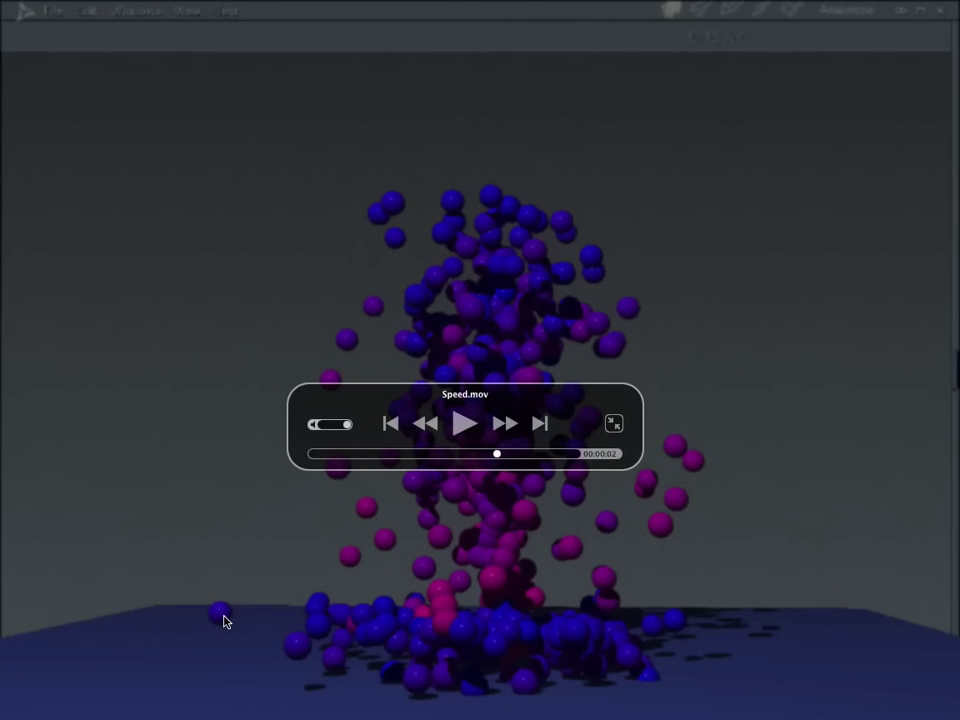
key("space")
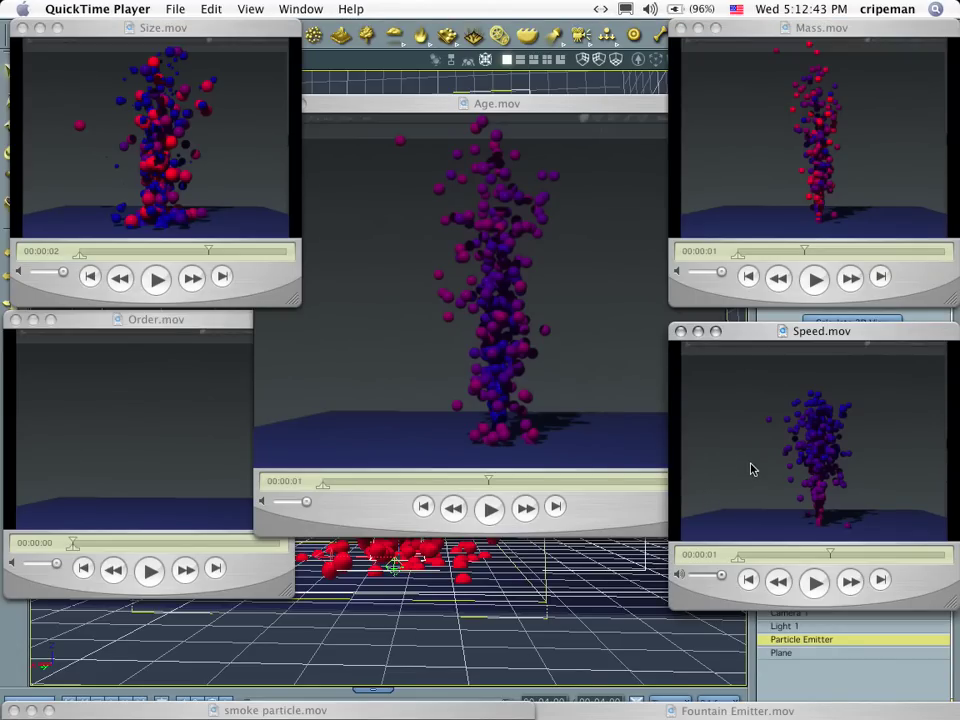
Play the Order.mov example, then select the Particle Emitter in Carrara's Instances list.
left_click(192, 420)
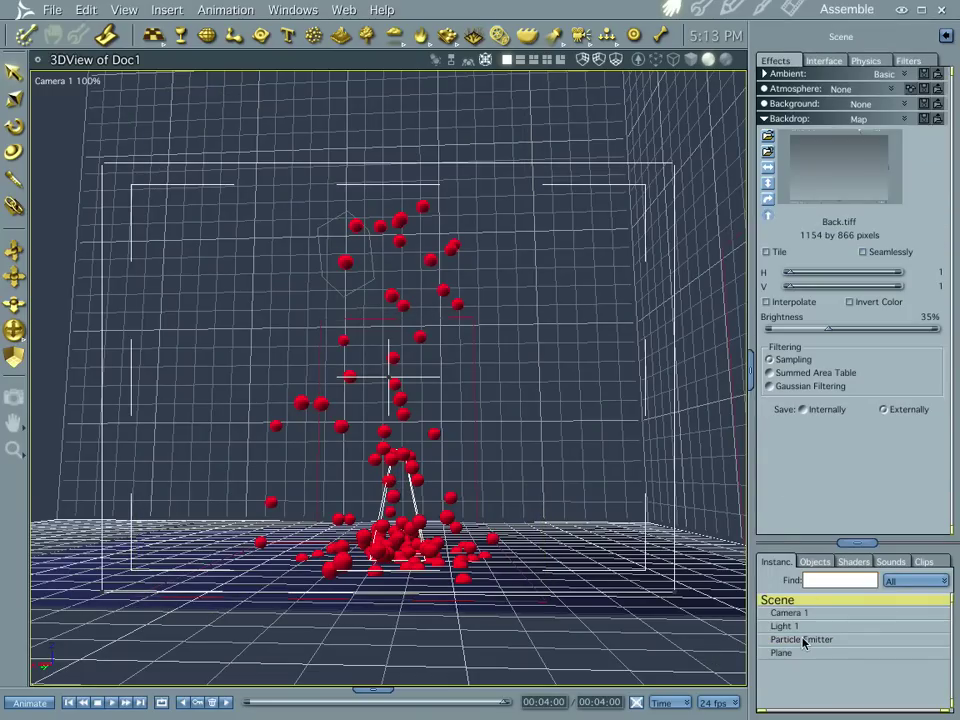
left_click(803, 640)
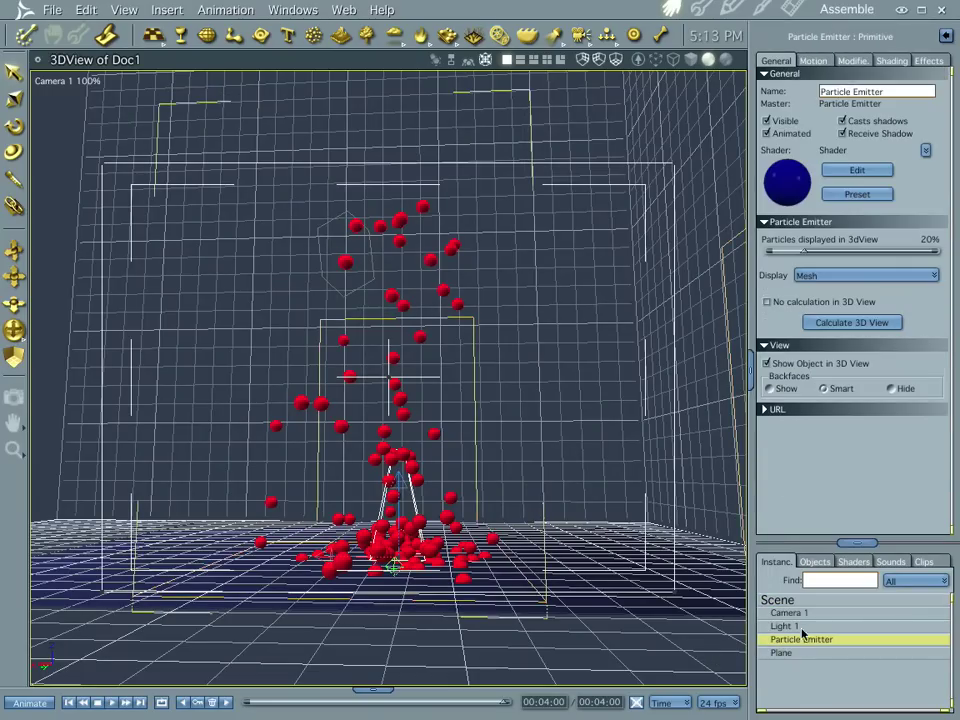
Review the emitter shader's blue-to-red Color Gradient on particle Age, then return to QuickTime.
left_click(855, 171)
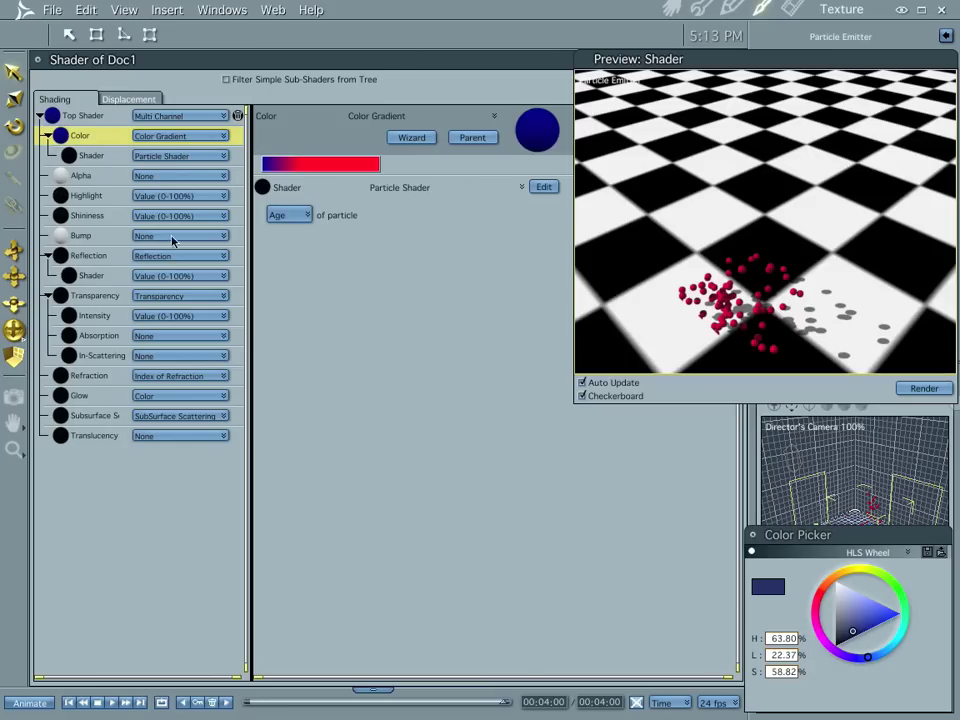
left_click(672, 9)
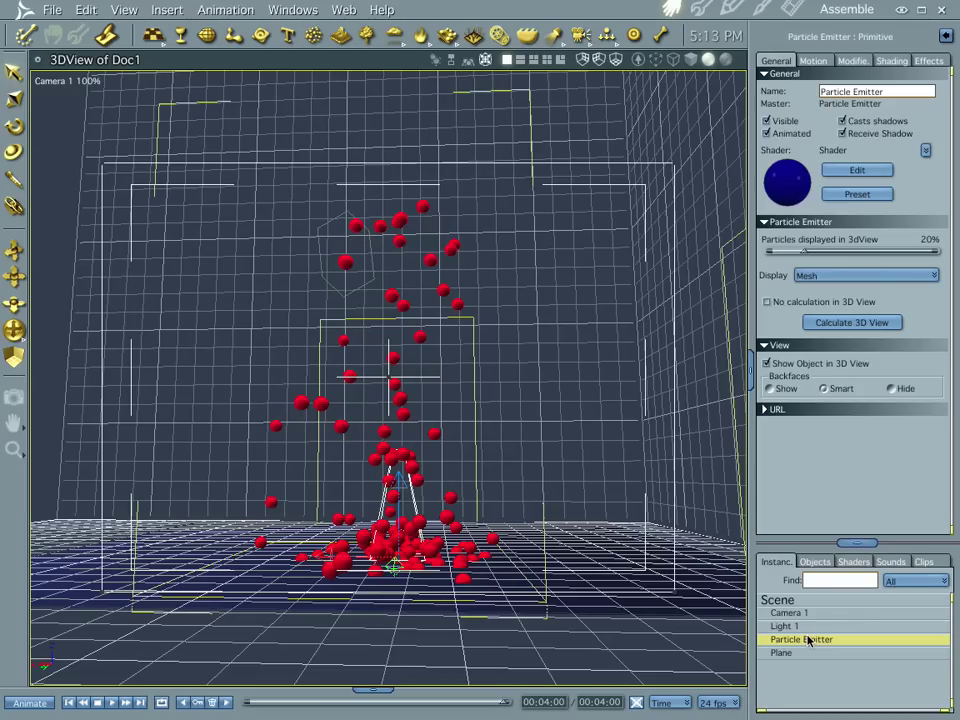
key("super+Tab")
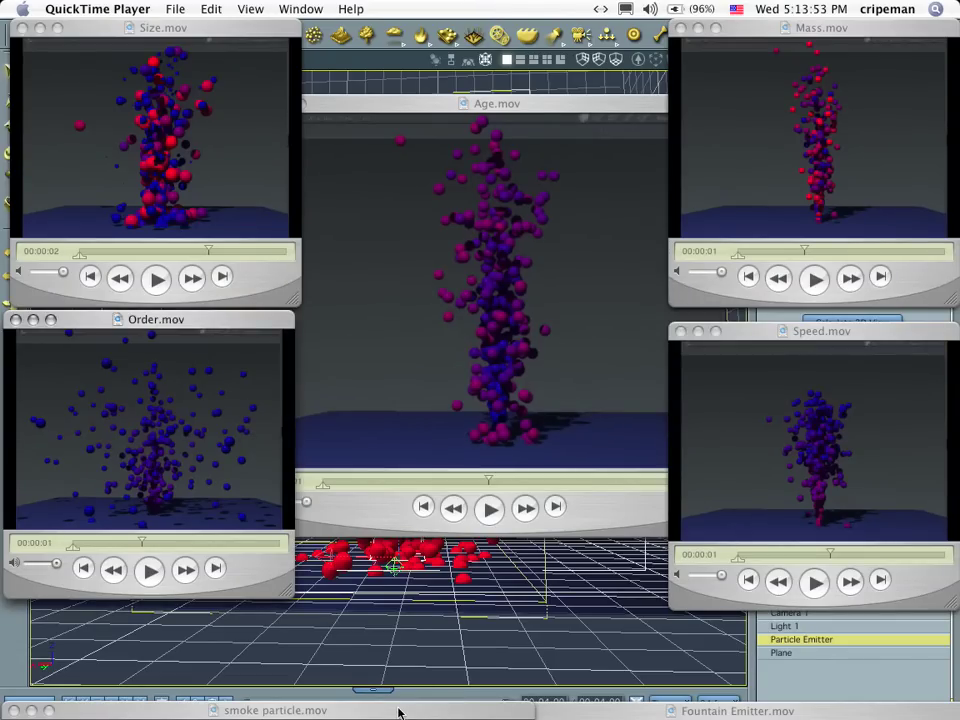
Move smoke particle.mov up into view and play it, pausing at 00:00:06.
left_click_drag(398, 712, 531, 26)
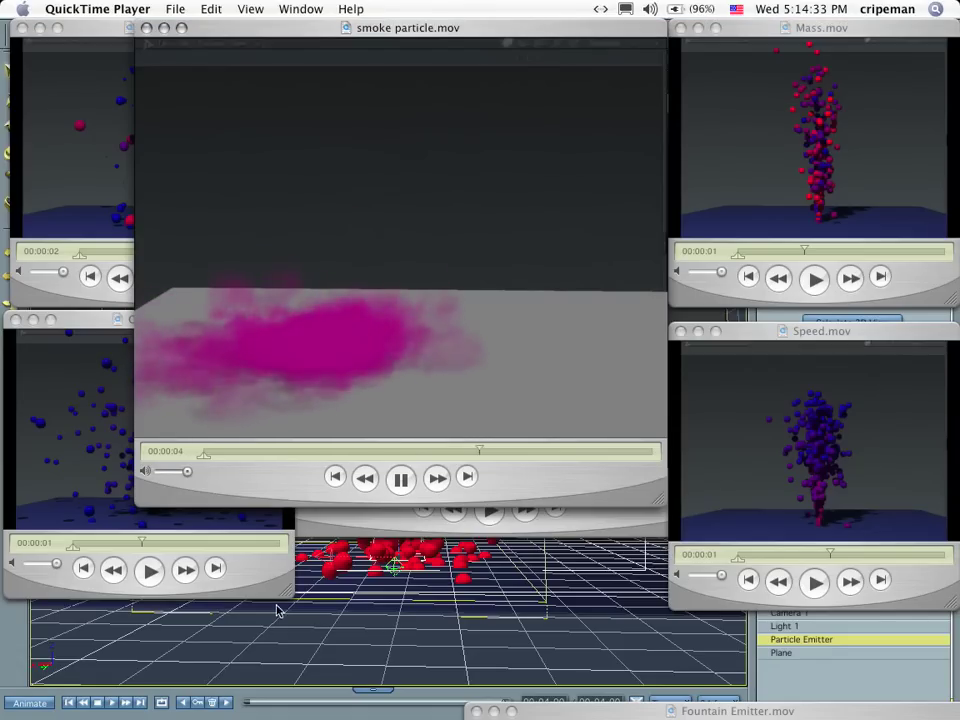
left_click(399, 480)
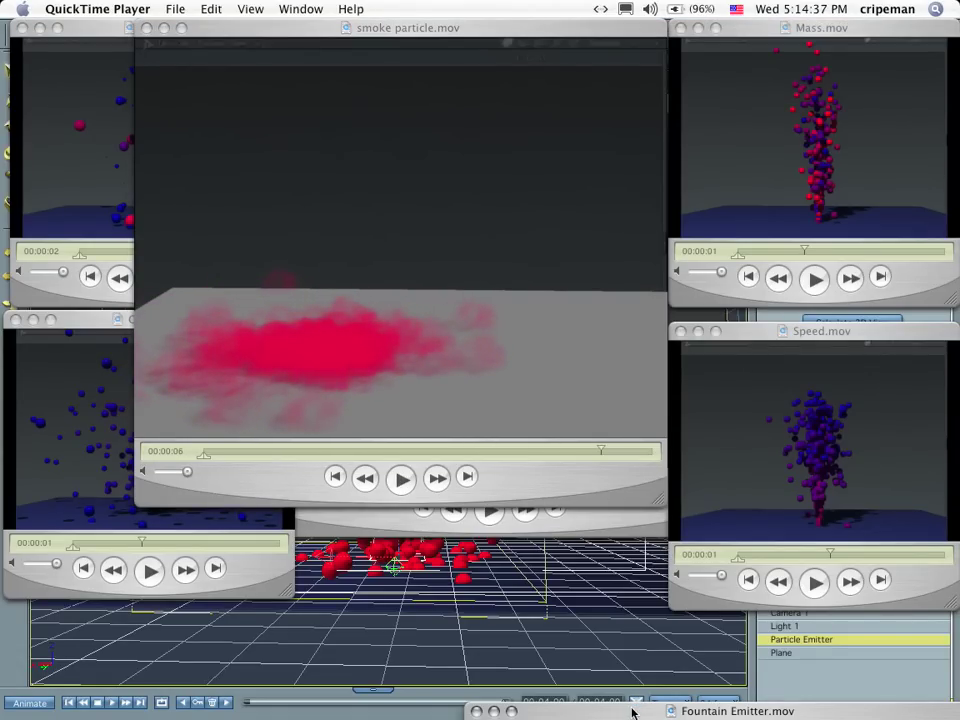
Play Fountain Emitter.mov full screen, then move its window down to reveal the smoke movie.
left_click_drag(634, 706, 316, 6)
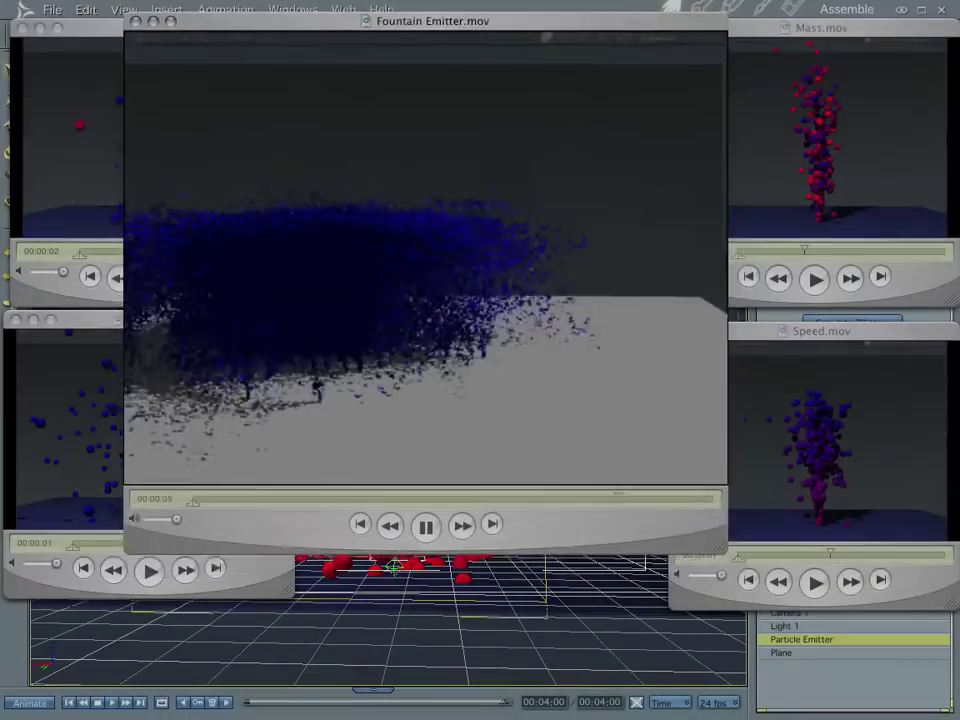
left_click(335, 314)
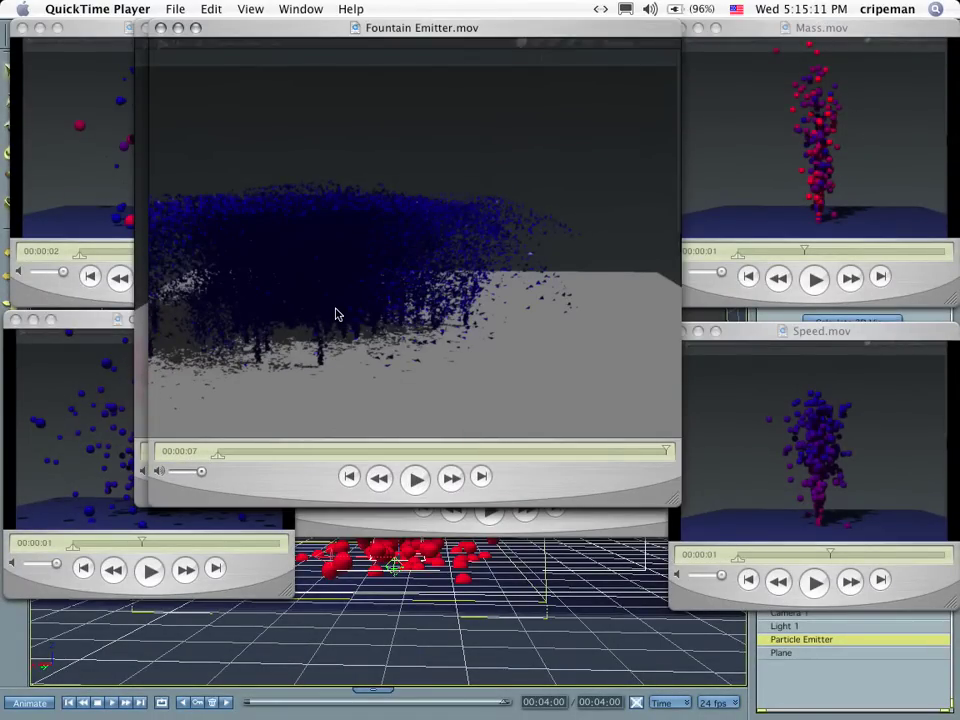
left_click_drag(296, 33, 328, 317)
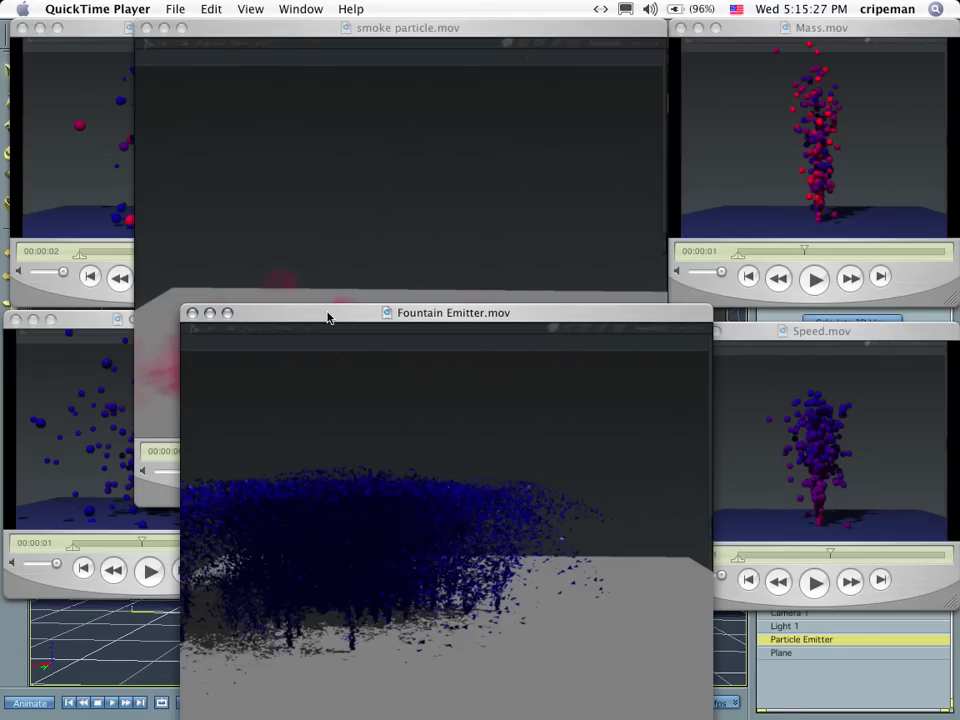
Bring smoke particle.mov in front of the Fountain Emitter window.
left_click(354, 198)
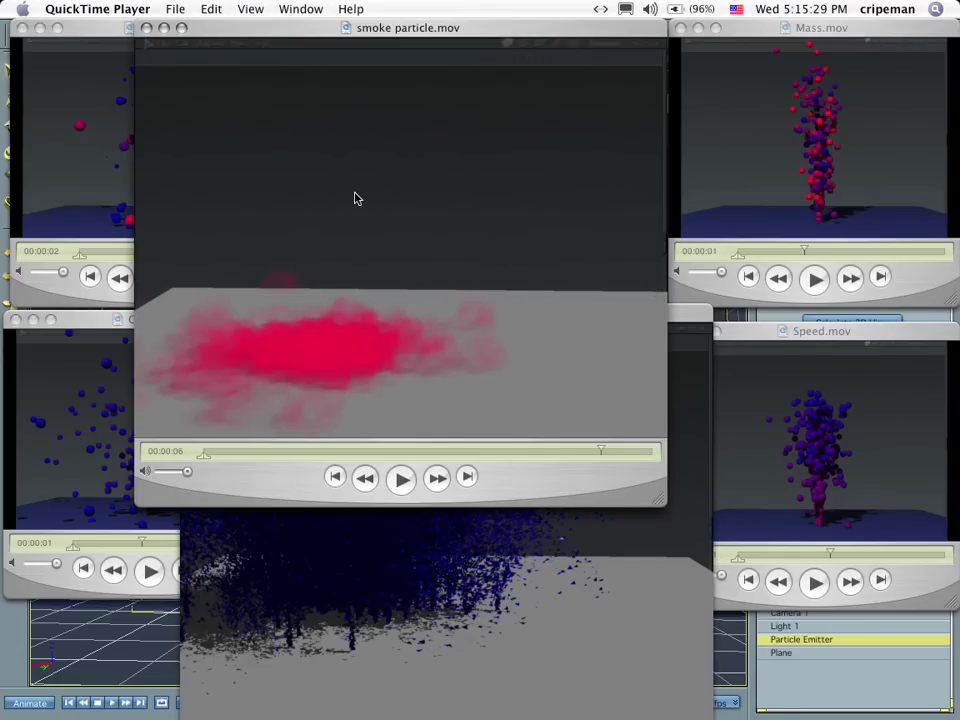